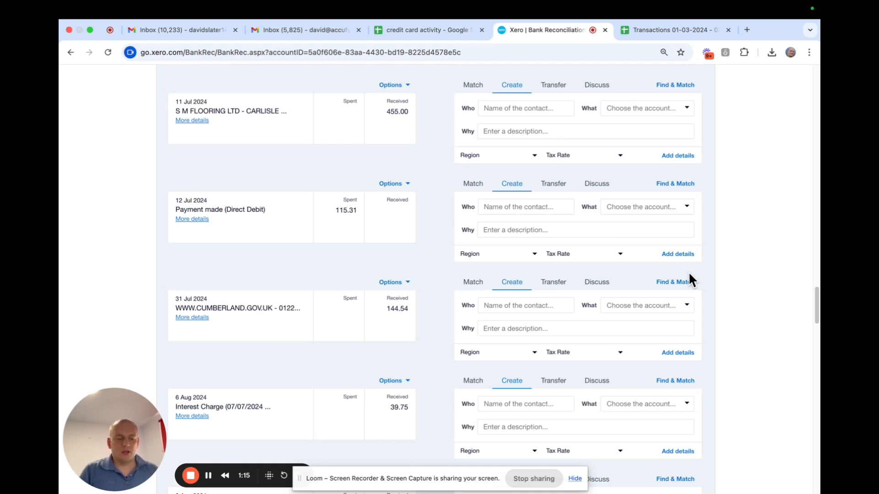
Step: View the statement details of the 11 Jul 2024 S M FLOORING LTD line and compare it with its row in the Google Sheets transactions spreadsheet
scroll(672, 204, up, 6)
scroll(684, 210, up, 15)
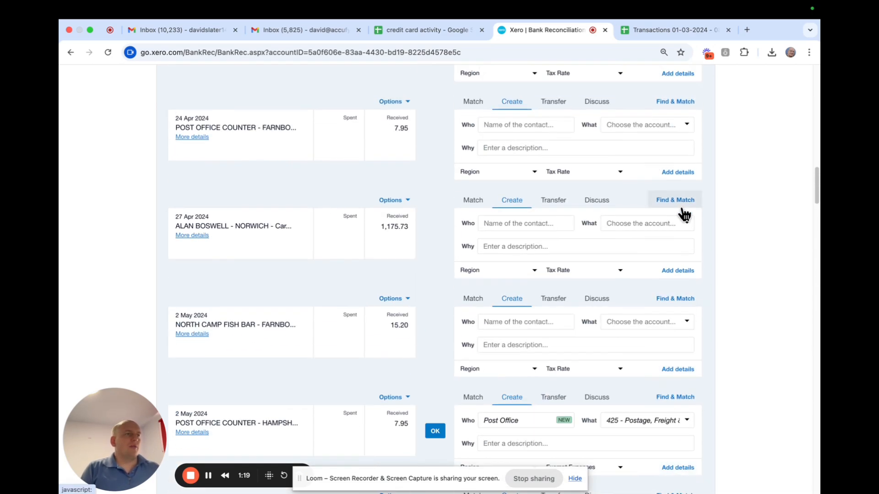
scroll(682, 216, down, 10)
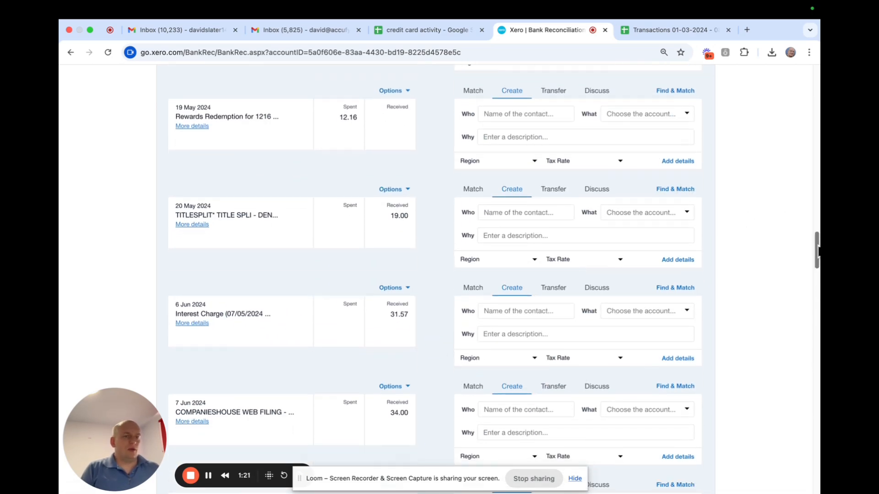
scroll(785, 214, down, 7)
scroll(493, 279, down, 6)
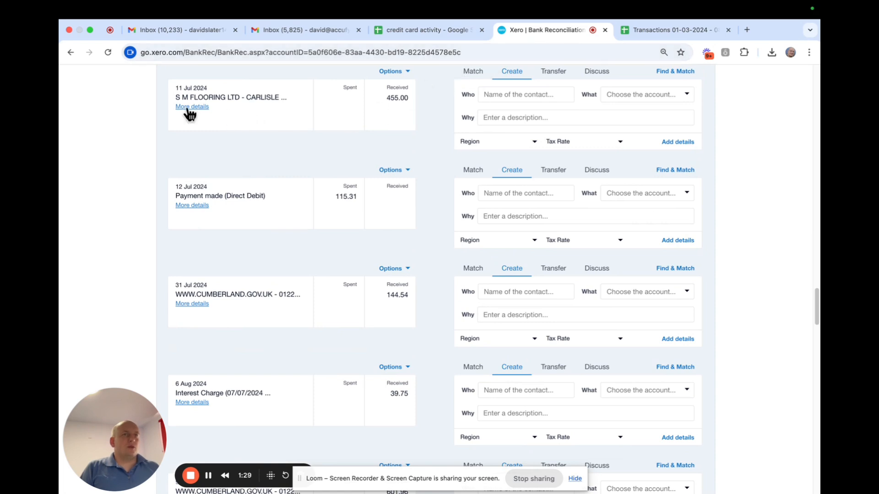
click(181, 107)
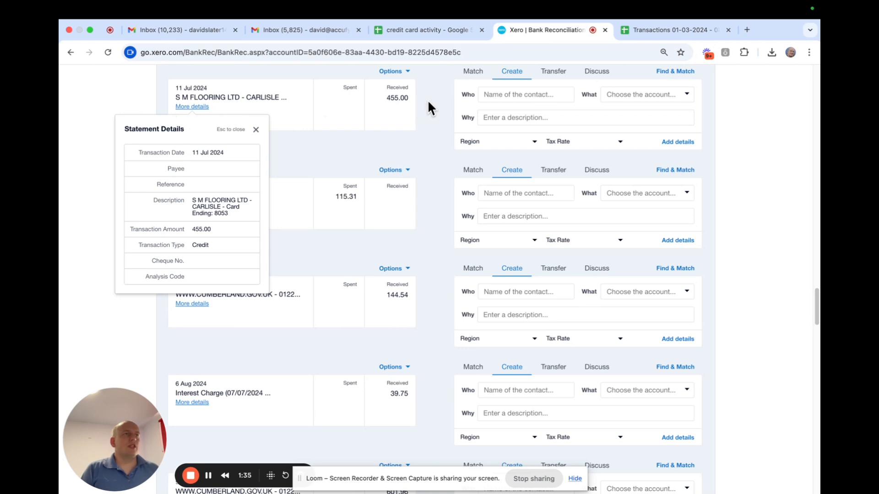
key(Escape)
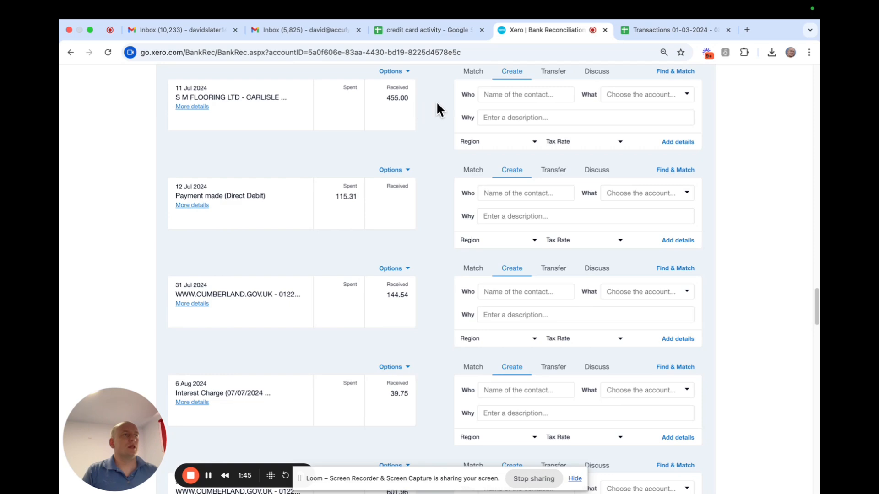
click(651, 32)
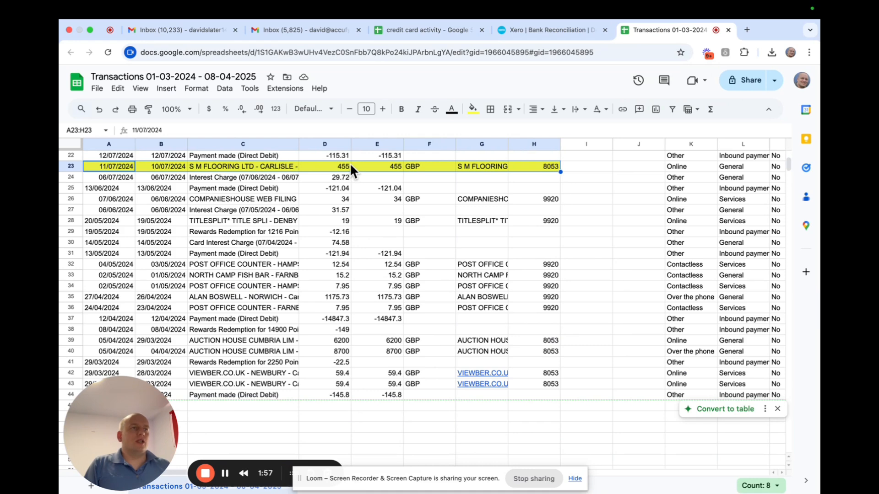
click(533, 28)
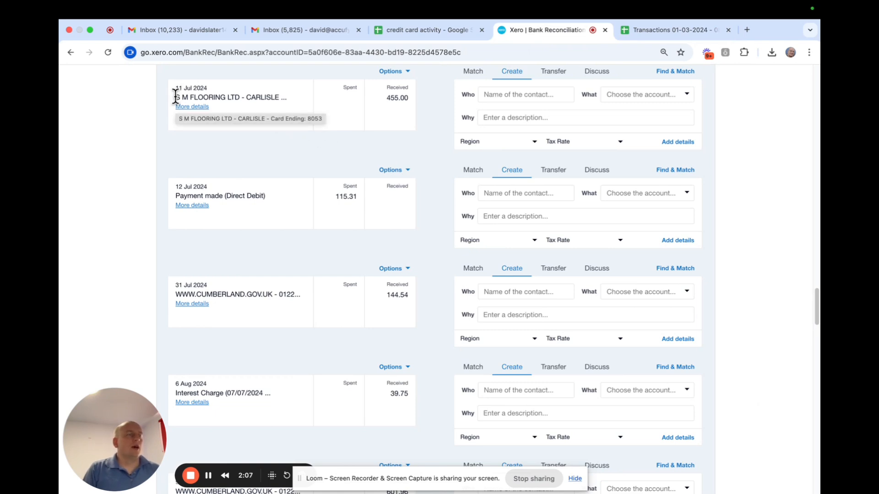
Step: Enter S M FLOORING LTD as the contact and 473 - Repairs & Maintenance as the account for the 11 Jul 2024 statement line
drag(176, 97, 239, 96)
key(ctrl+c)
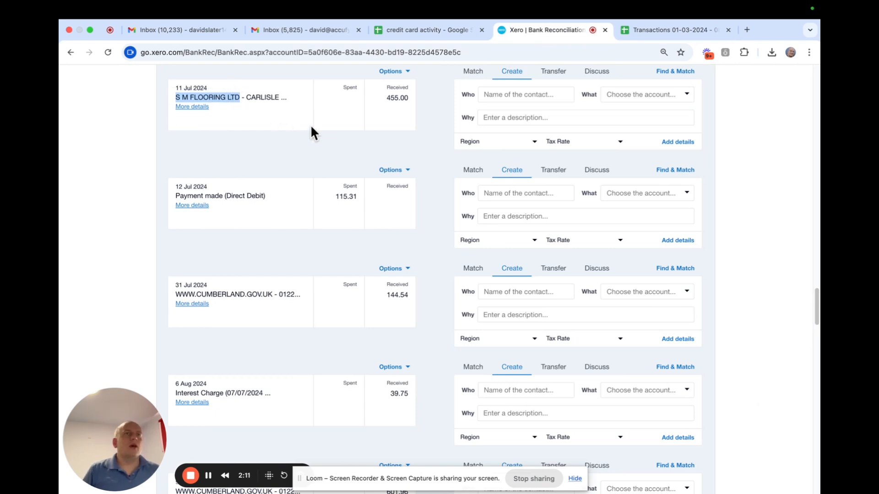
click(515, 95)
key(ctrl+v)
click(519, 126)
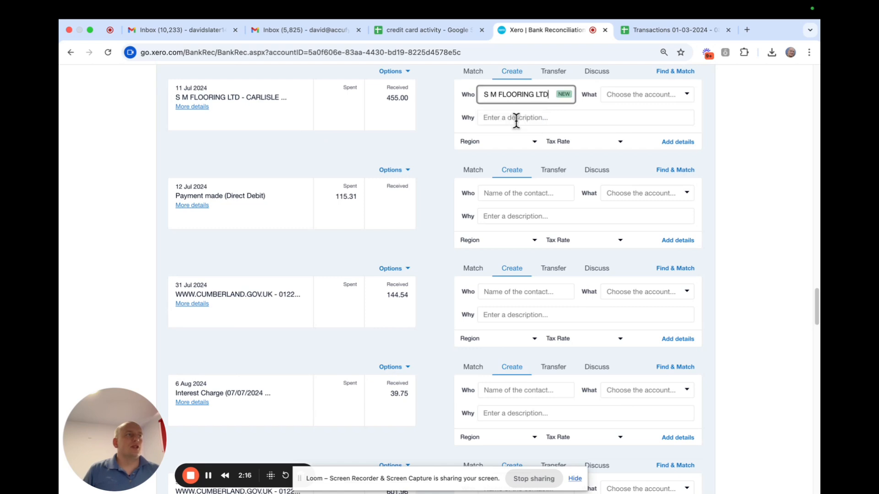
click(650, 95)
text(rep)
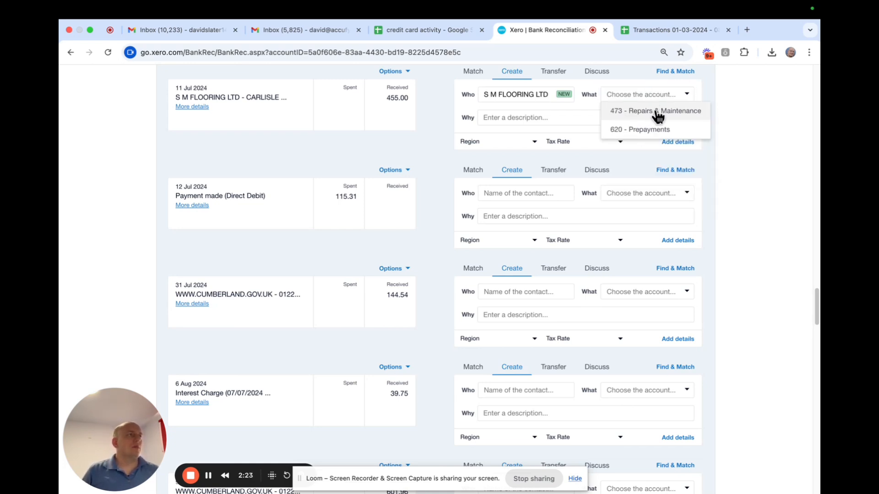
click(655, 112)
Step: Set the S M FLOORING LTD line's tax rate to No VAT and reconcile it
click(574, 146)
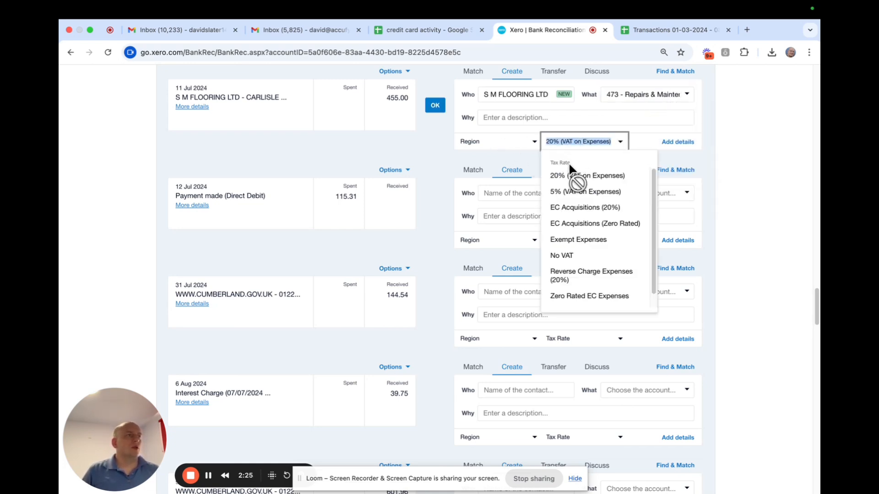
click(601, 254)
click(753, 134)
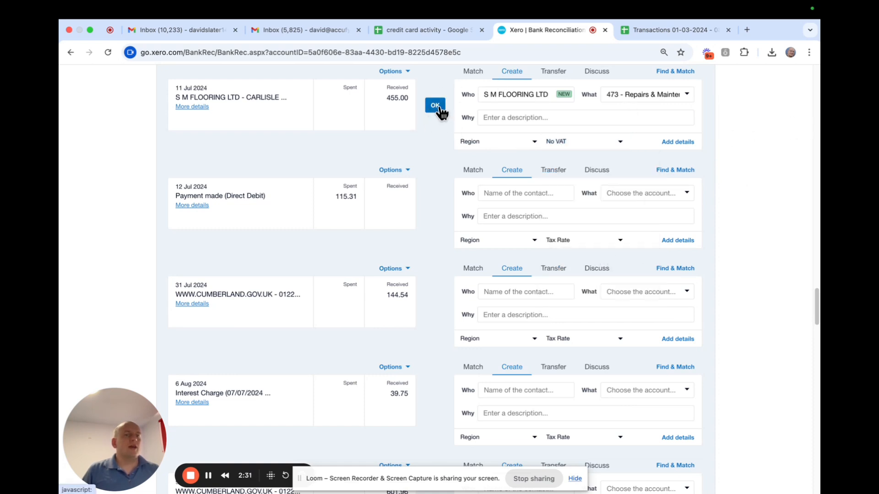
click(436, 106)
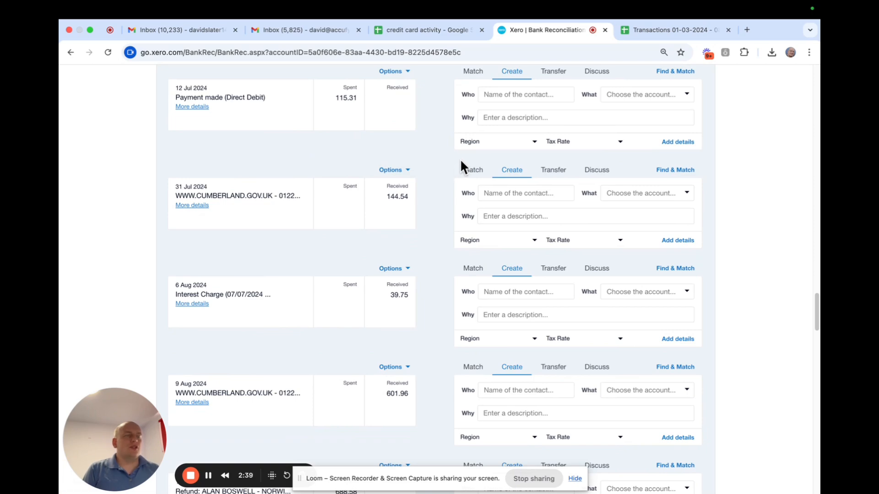
Step: Open the Balance Sheet report and examine the Amex balance under Cash at bank and in hand
click(472, 170)
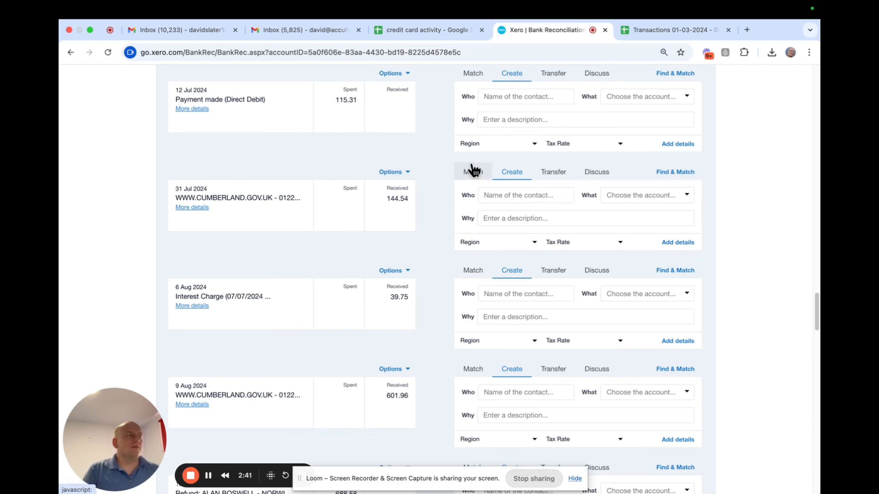
scroll(469, 165, up, 5)
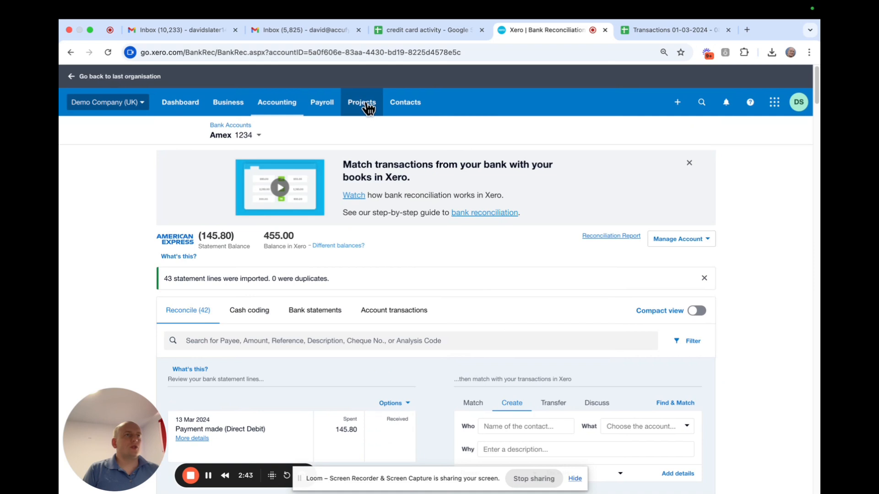
click(277, 102)
click(320, 272)
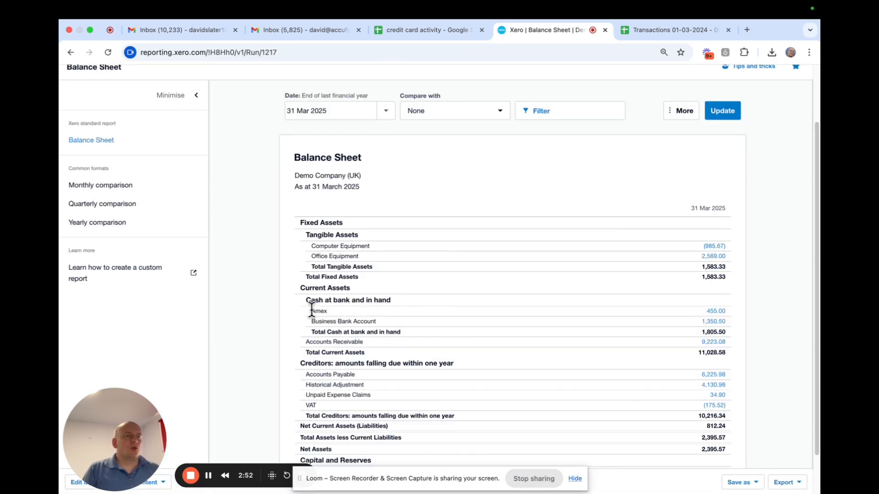
drag(312, 310, 382, 314)
drag(595, 316, 728, 308)
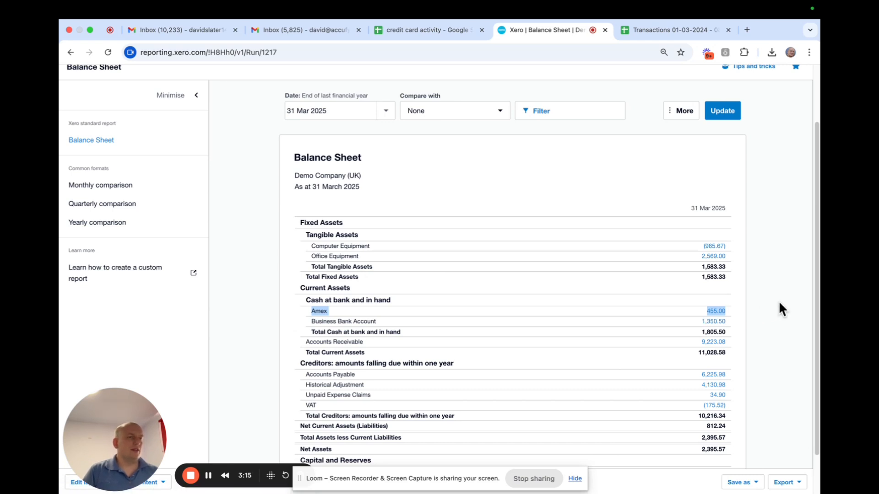
scroll(817, 281, down, 1)
drag(817, 281, 816, 306)
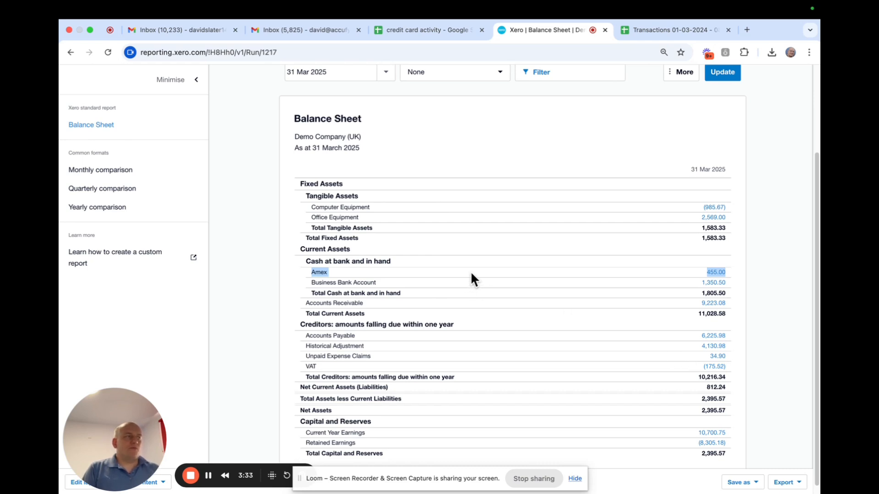
Step: Return to the dashboard and open the list of account transactions for the Amex account
scroll(471, 271, up, 3)
click(176, 107)
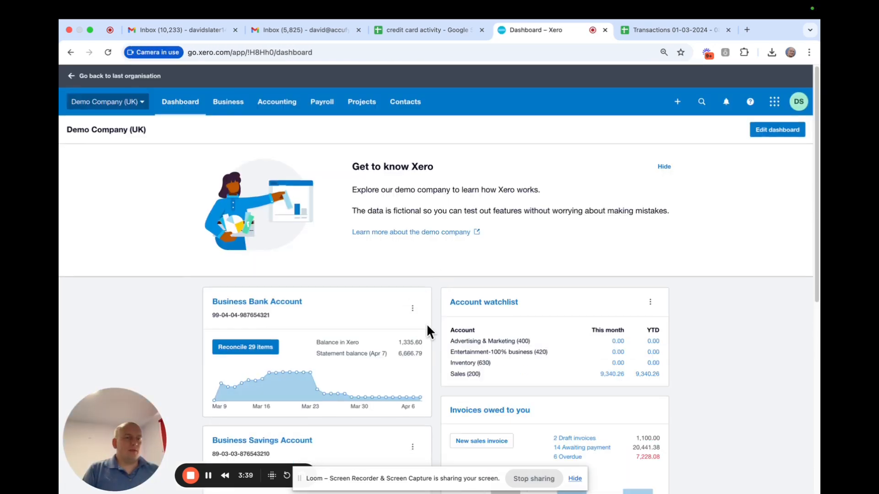
scroll(426, 323, down, 10)
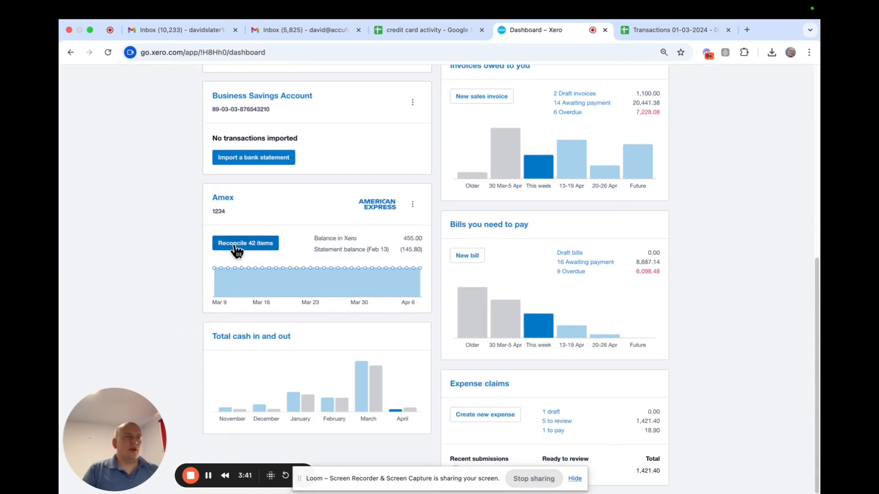
click(236, 249)
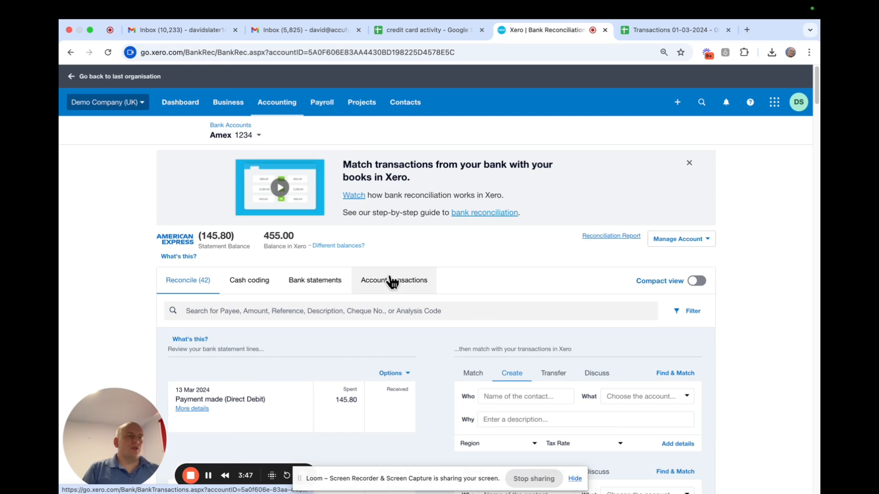
scroll(372, 319, down, 3)
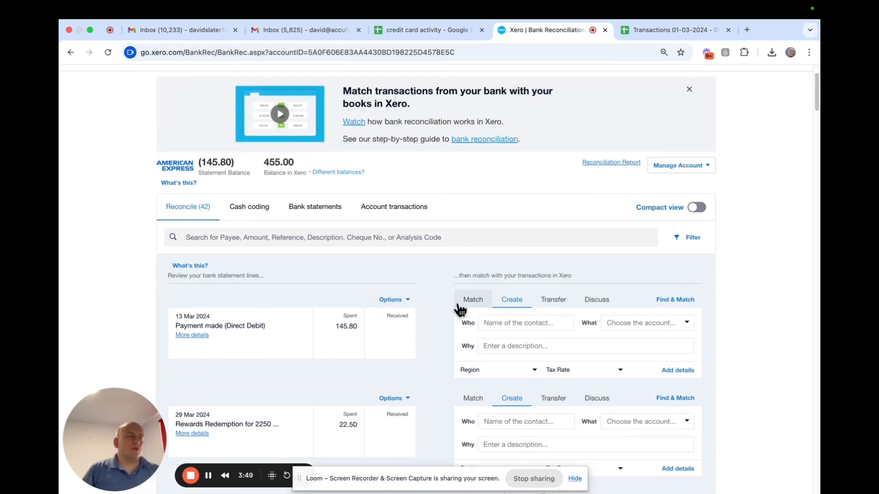
click(406, 212)
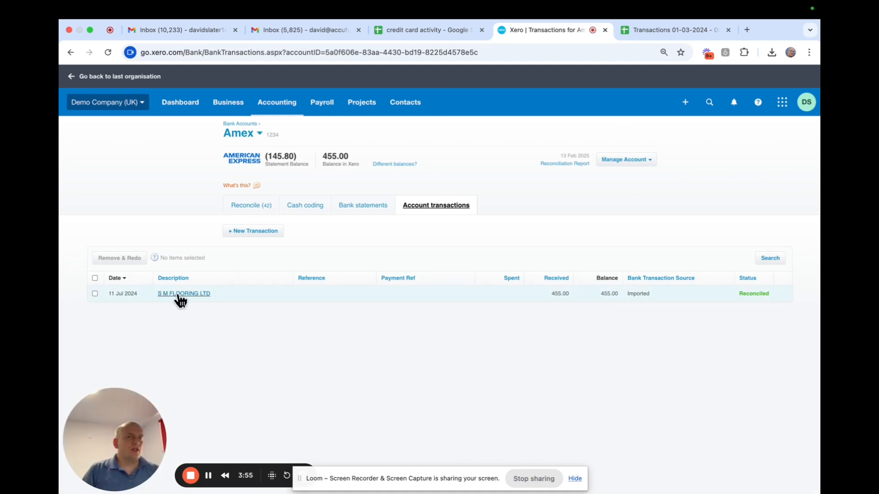
Step: Remove and redo the reconciled 11 Jul 2024 S M FLOORING LTD transaction
click(95, 293)
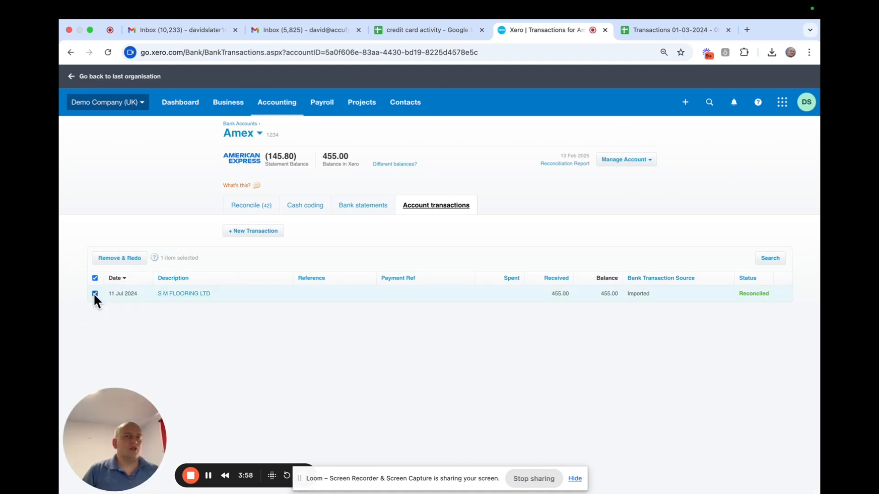
click(130, 259)
click(441, 320)
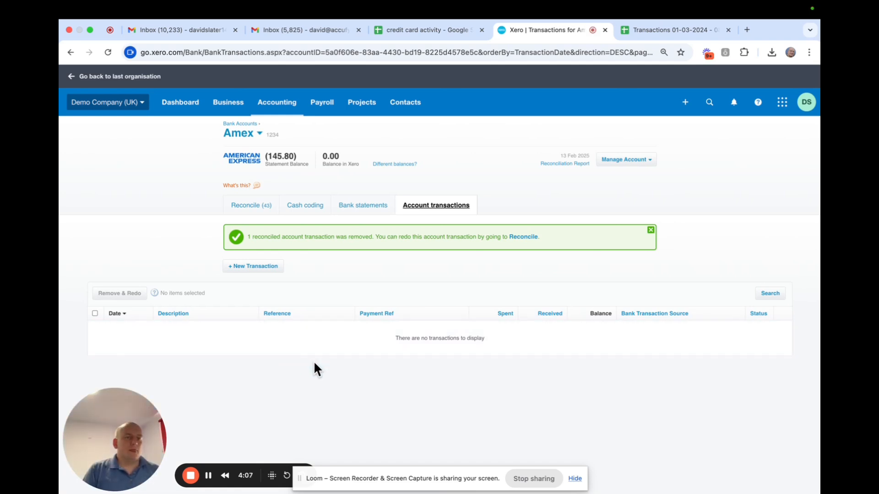
Step: Delete the 13 Mar 2024 Payment made (Direct Debit) statement line from the Amex account's lines awaiting reconciliation
click(250, 209)
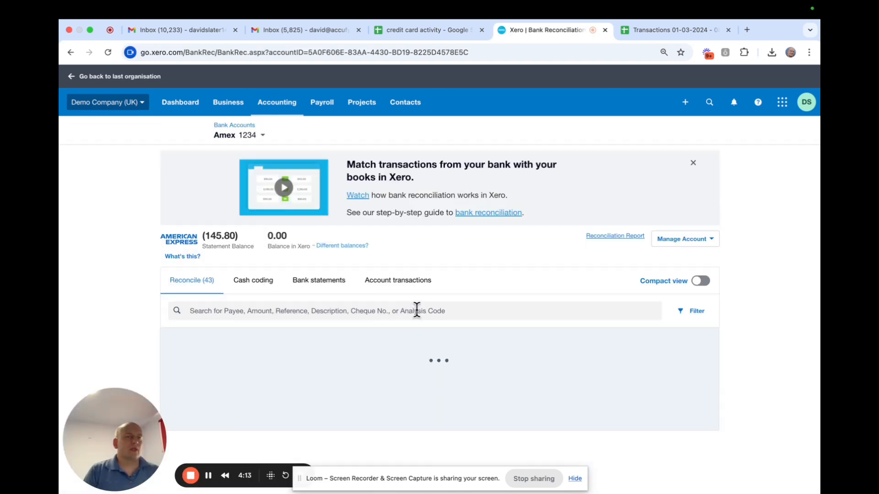
scroll(467, 327, down, 2)
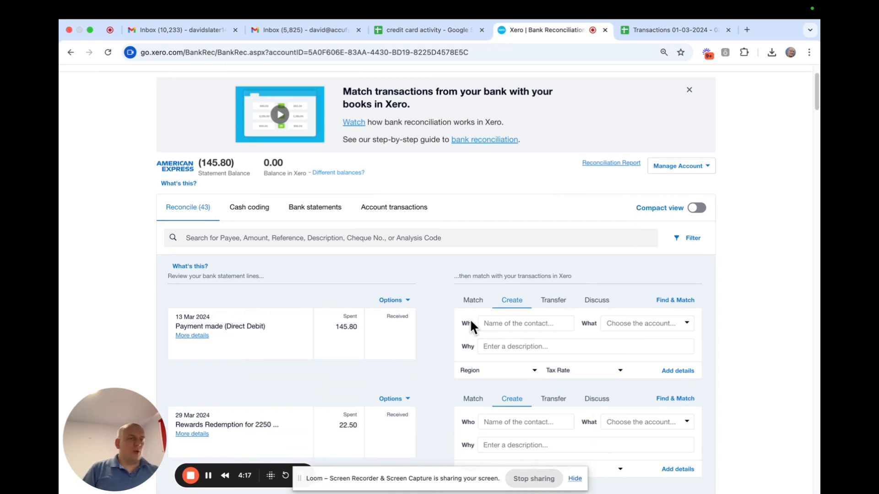
scroll(460, 293, down, 2)
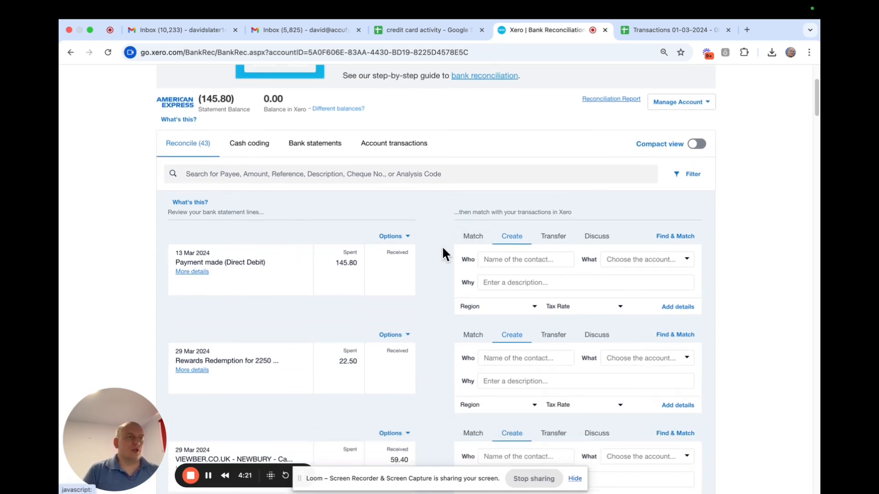
click(392, 237)
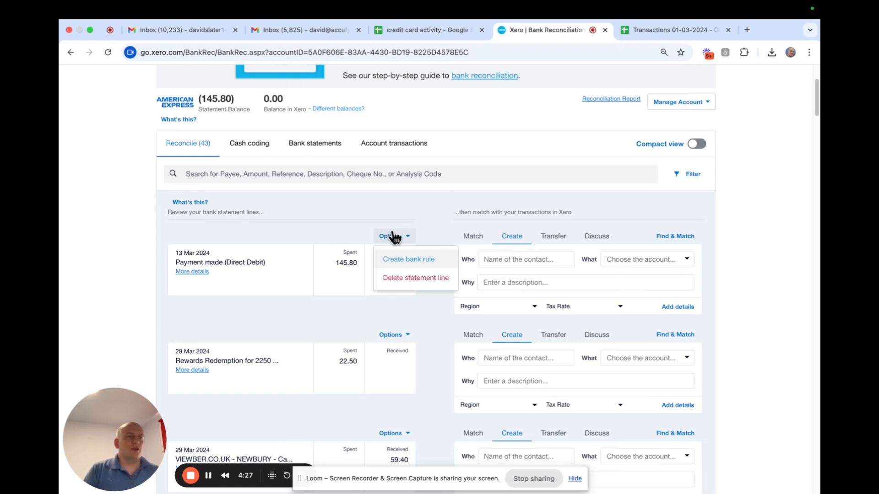
click(415, 278)
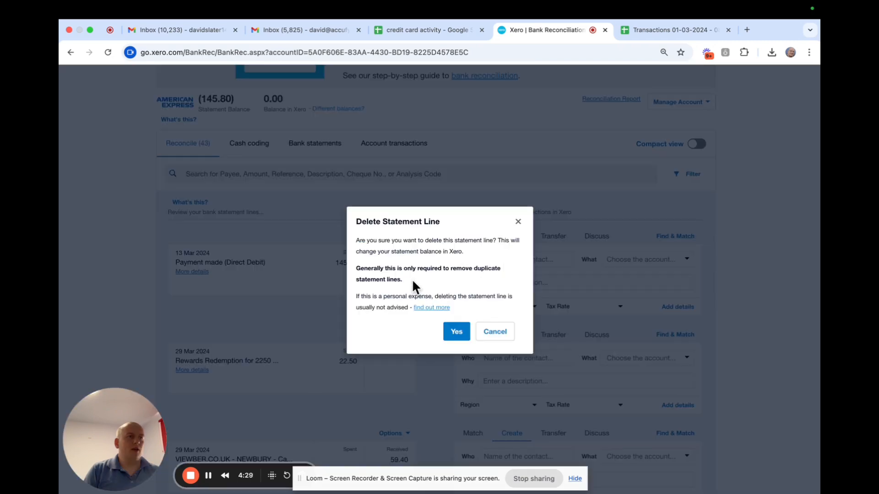
click(457, 335)
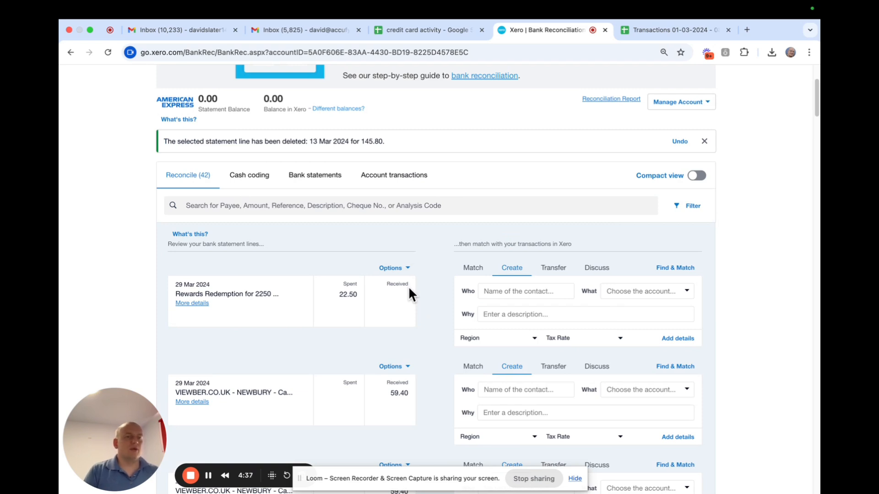
Step: Delete the 29 Mar 2024 Rewards Redemption statement line from the Amex account
click(397, 270)
click(410, 311)
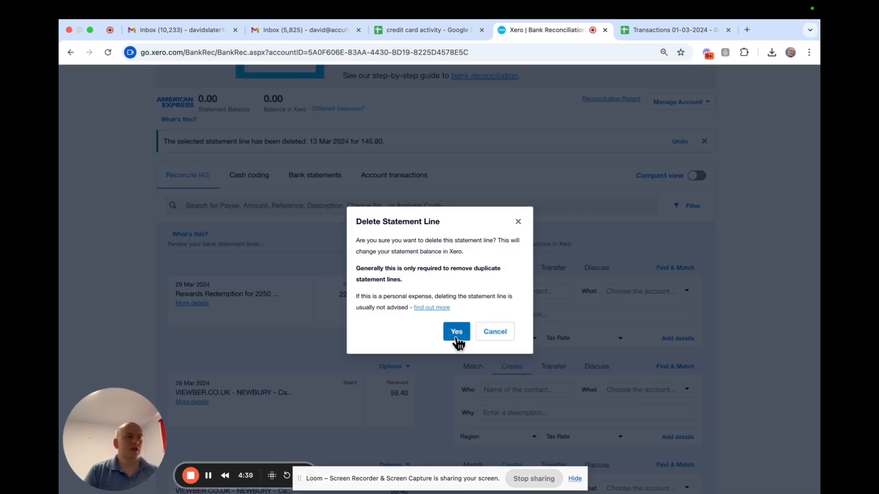
click(459, 332)
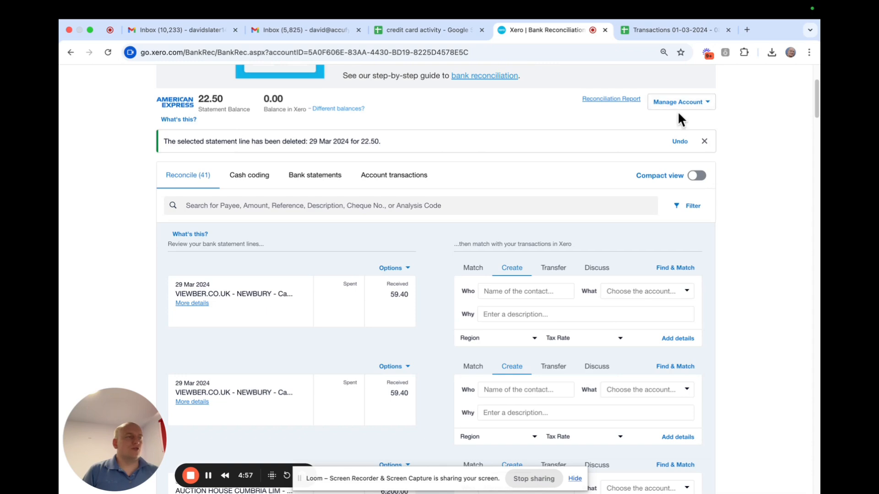
Step: Switch to the Transactions 01-03-2024 - 08-04-2025 spreadsheet and insert an empty column between Amount and Original Amount
click(658, 34)
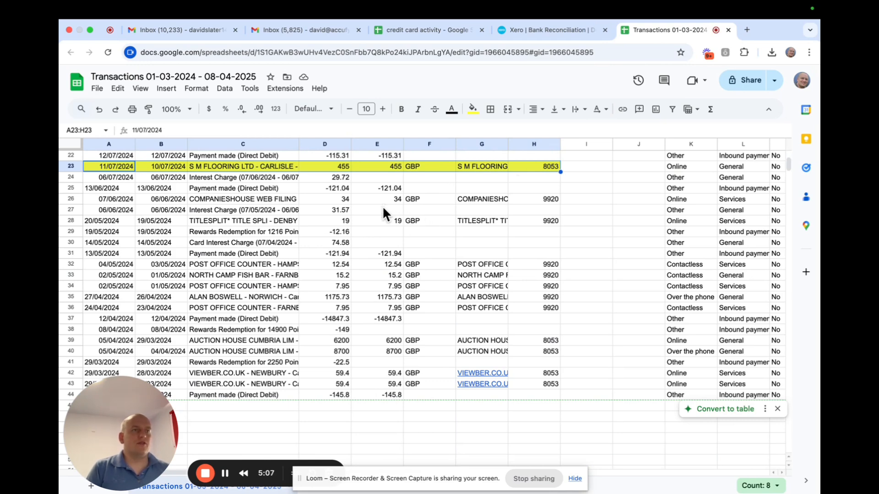
scroll(383, 205, up, 7)
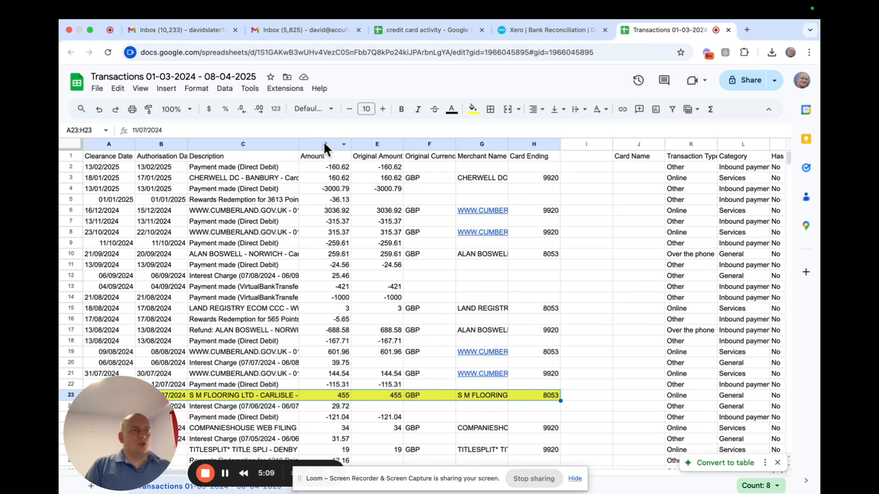
click(372, 142)
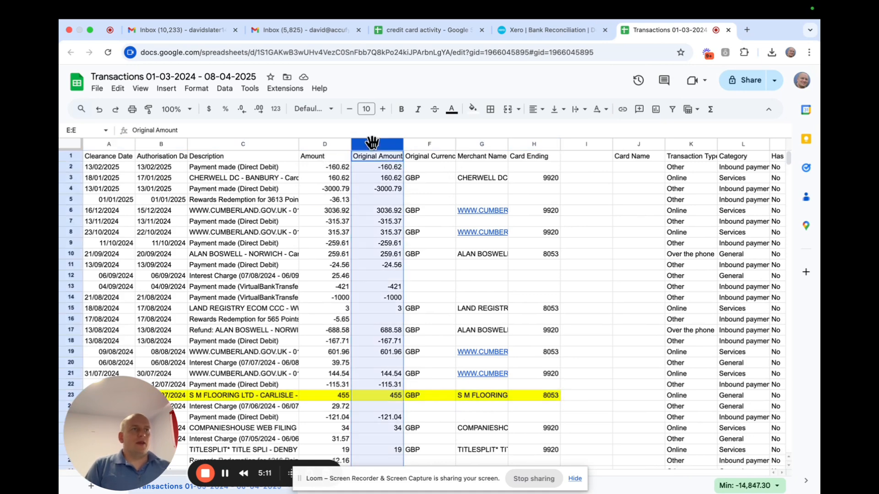
right_click(372, 142)
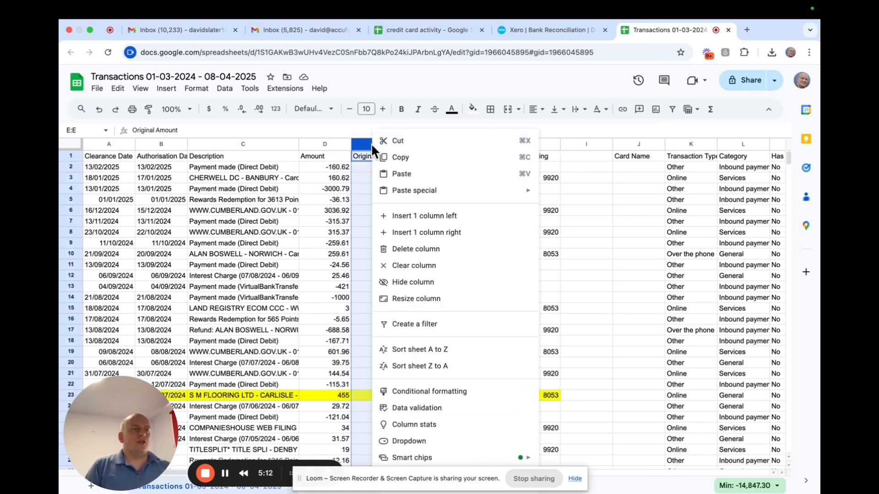
click(438, 219)
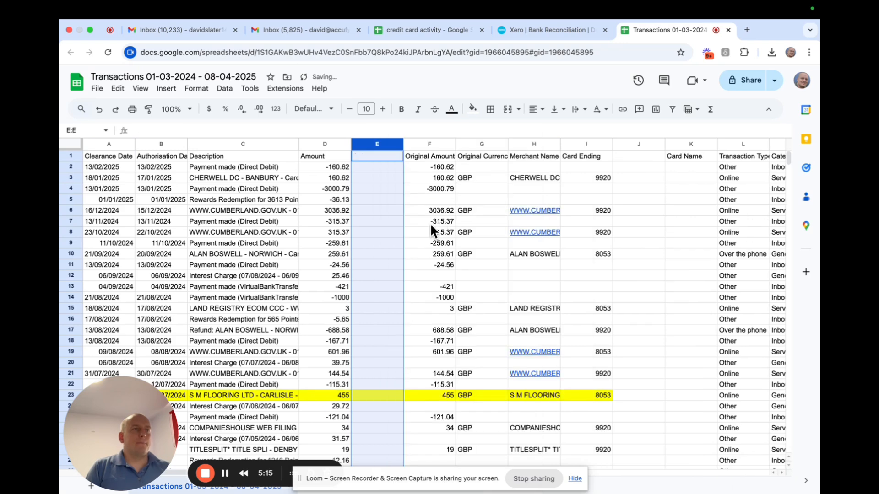
Step: Title the new column E "Corrected ammount" and fit its width to the heading
click(380, 170)
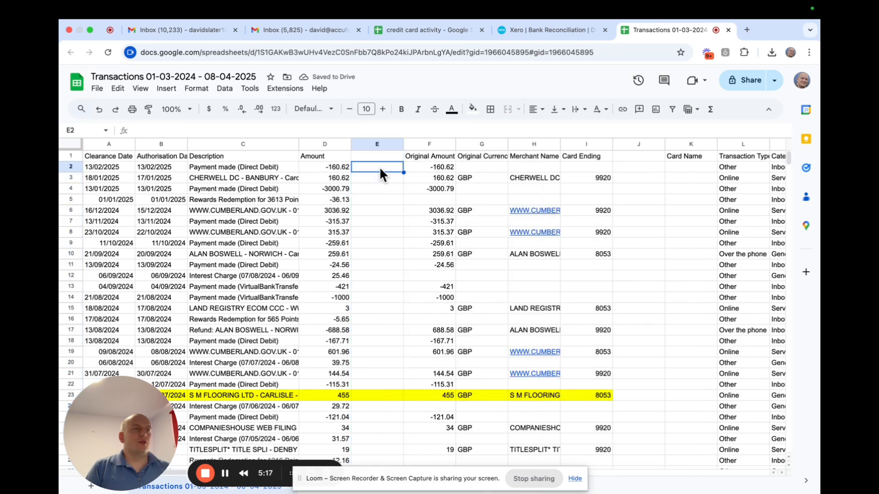
click(380, 158)
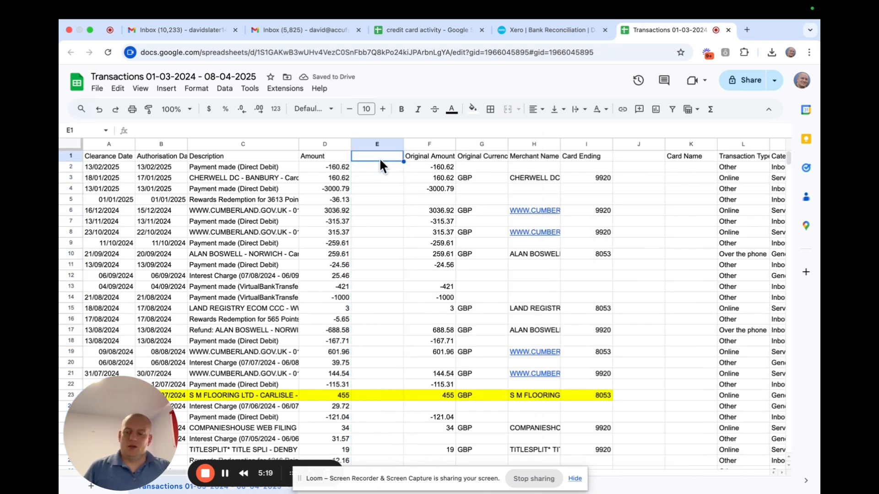
text(Corrected)
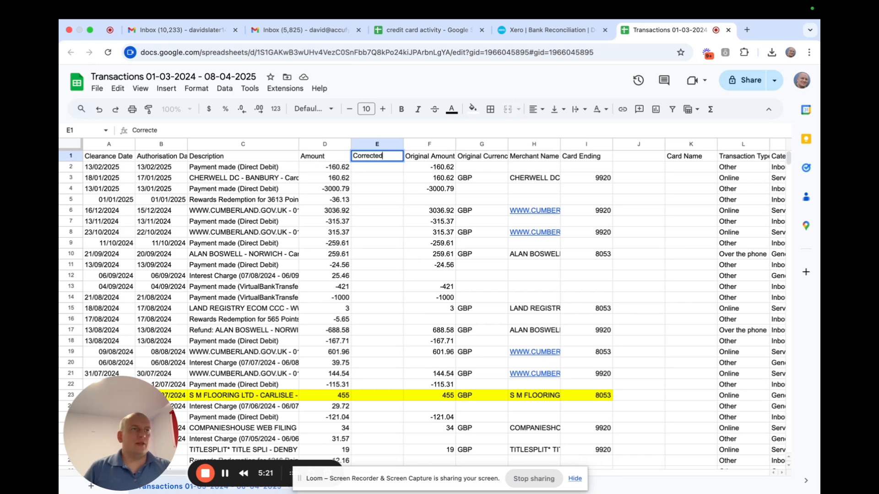
text( ammount)
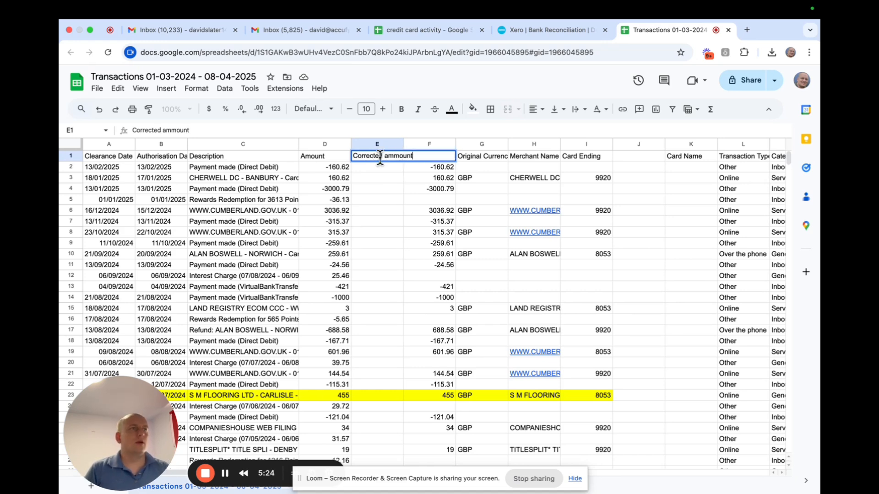
click(413, 201)
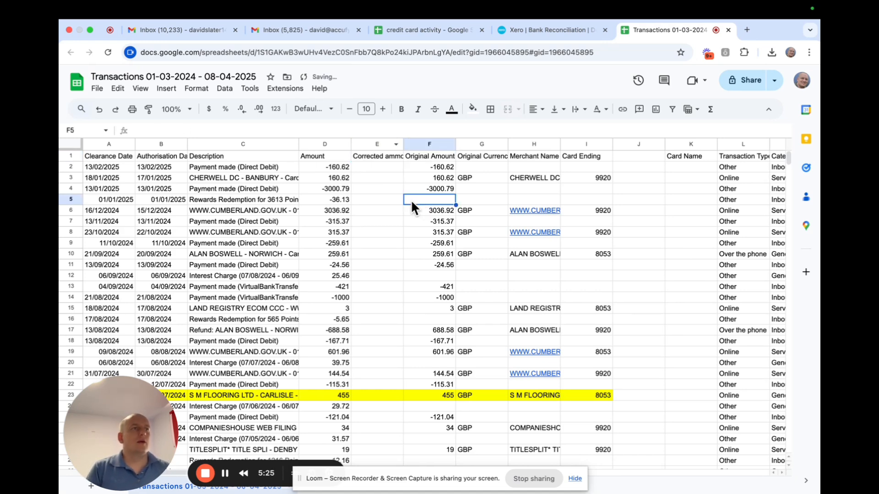
double_click(403, 144)
Step: Enter the formula =-D2 in E2 to reverse the sign of the amount, without accepting the suggested autofill
click(389, 160)
click(391, 166)
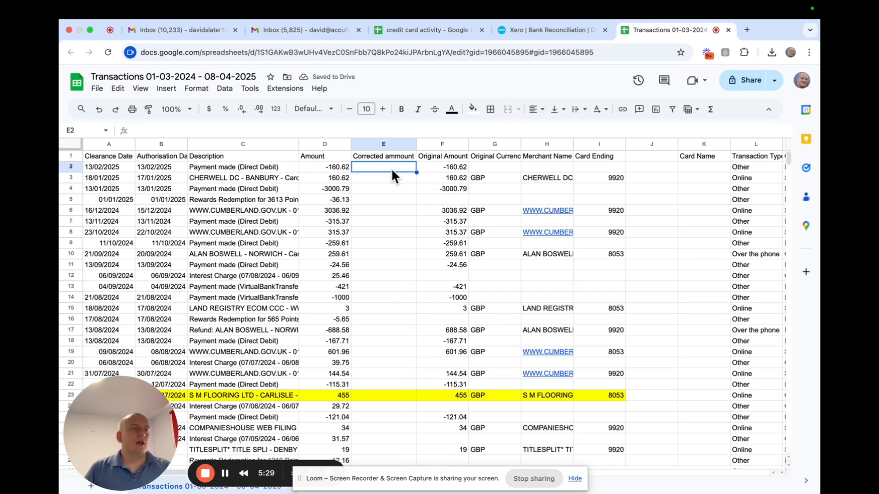
text(=)
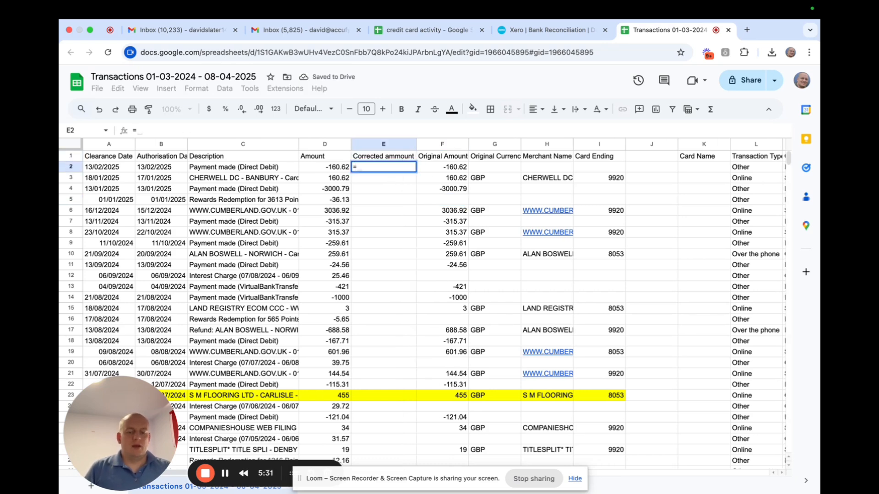
text(-)
key(Left)
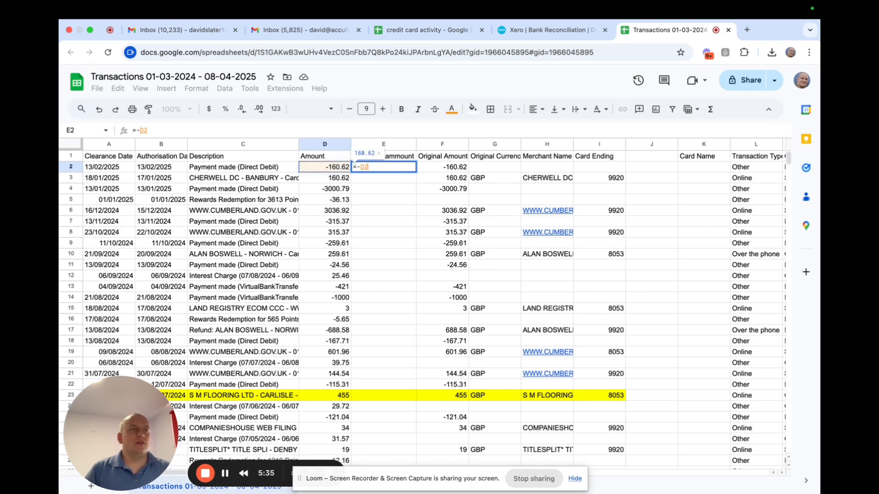
key(Return)
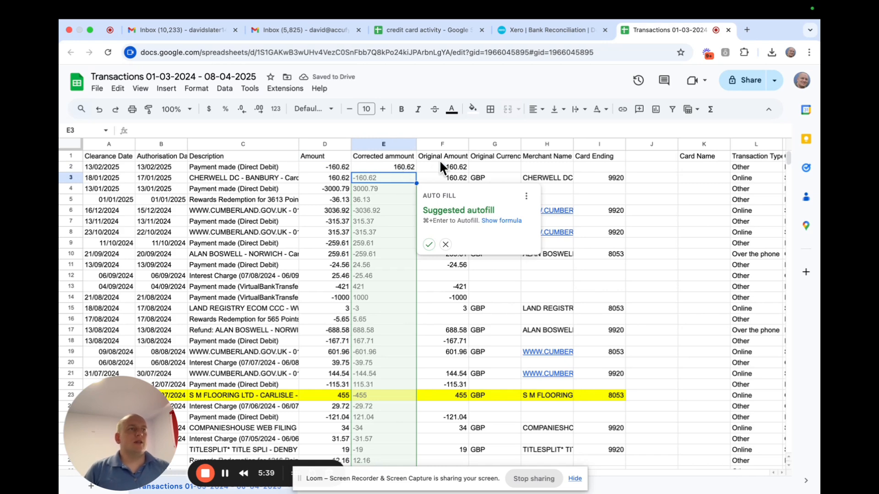
click(659, 178)
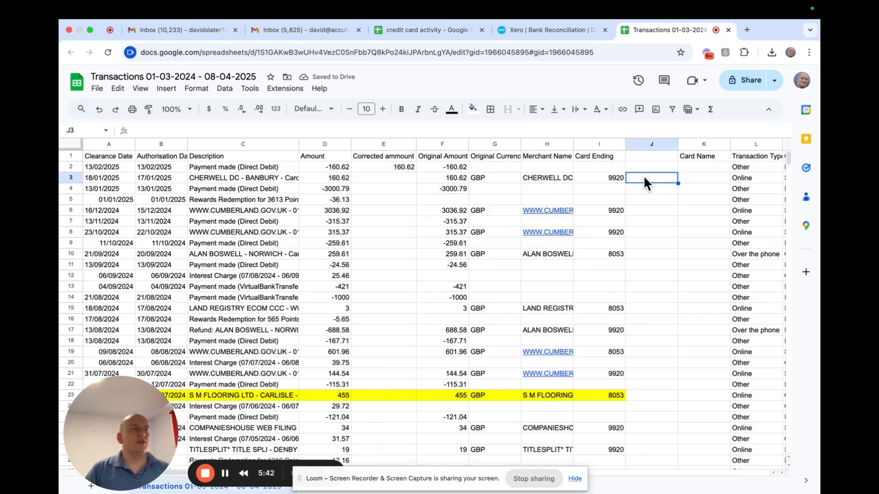
Step: Copy the sign-reversing formula from E2 into E3:E44, down to the last transaction row
click(378, 168)
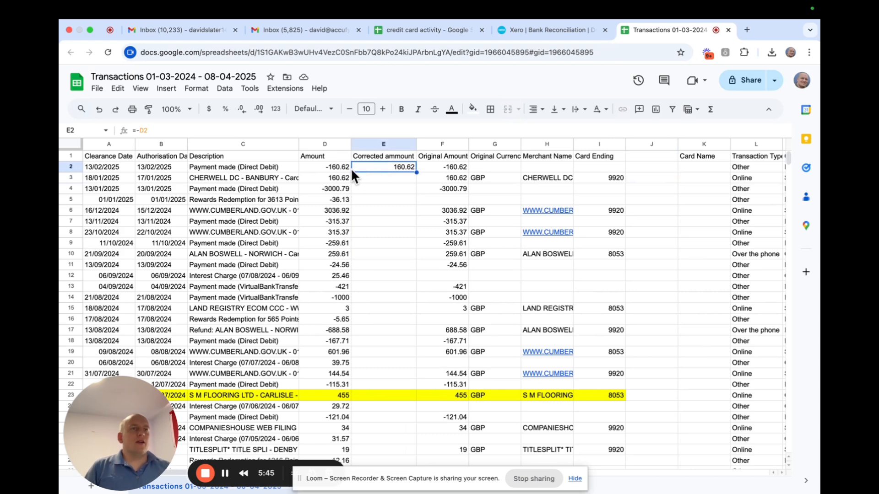
key(super+c)
click(393, 178)
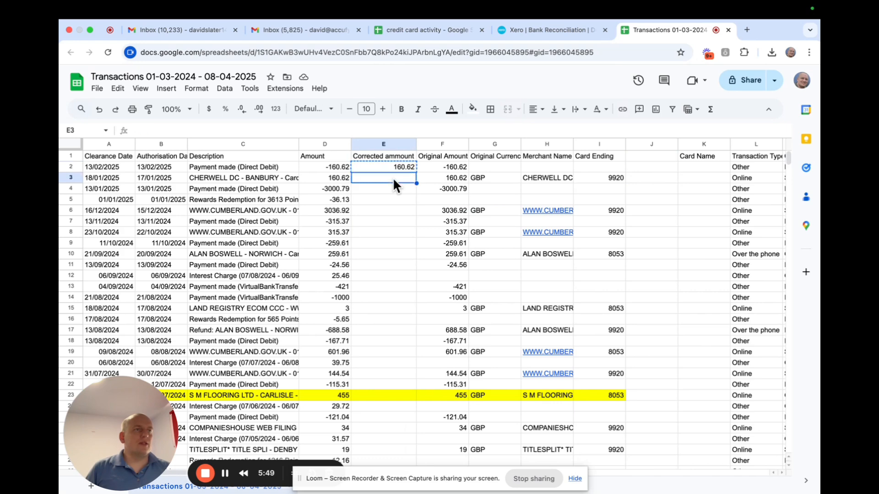
key(shift+Down)
key(shift+Down)
key(shift+Down)
key(shift+Down)
key(shift+Down)
key(shift+Down)
key(shift+Down)
key(shift+Down)
key(shift+Down)
key(shift+Down)
key(shift+Down)
key(shift+Down)
key(shift+Down)
key(shift+Down)
key(shift+Down)
key(shift+Down)
key(shift+Down)
key(shift+Down)
key(shift+Down)
key(shift+Down)
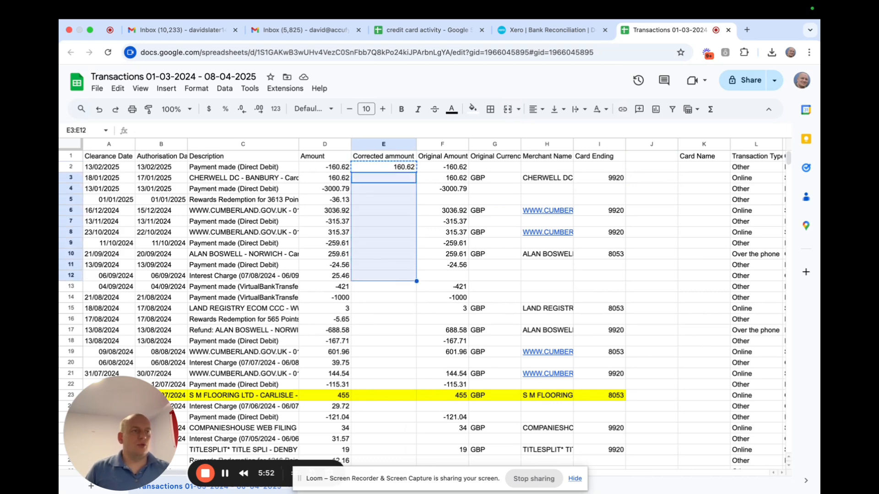
key(shift+Down)
key(shift+Down)
key(shift+Down)
key(shift+Down)
key(shift+Down)
key(shift+Down)
key(shift+Down)
key(shift+Down)
key(shift+Down)
key(shift+Down)
key(shift+Down)
key(shift+Down)
key(shift+Down)
key(shift+Down)
key(shift+Down)
key(shift+Down)
key(shift+Down)
key(shift+Down)
key(shift+Down)
key(shift+Down)
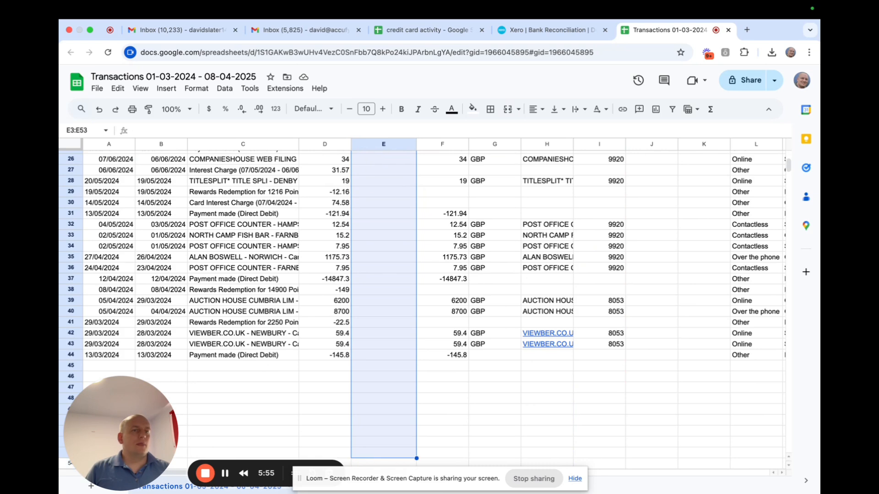
key(shift+Up)
key(shift+Up)
key(shift+Up)
key(ctrl+v)
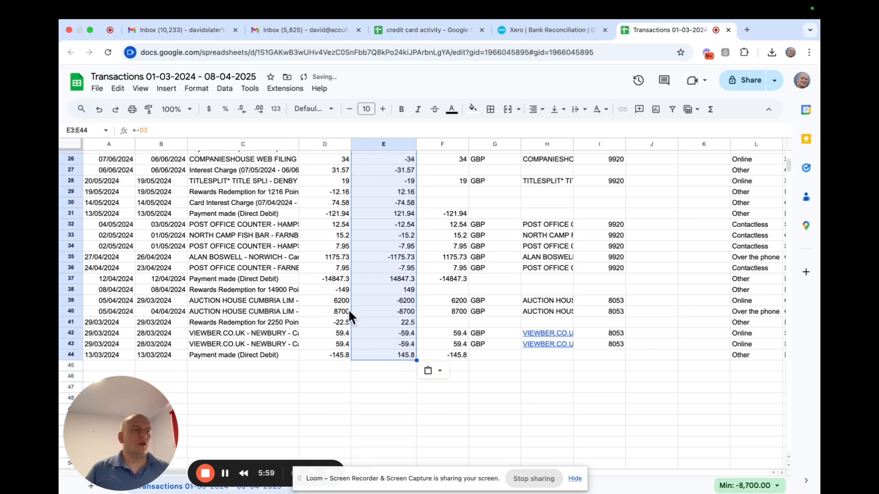
scroll(371, 265, up, 10)
click(378, 234)
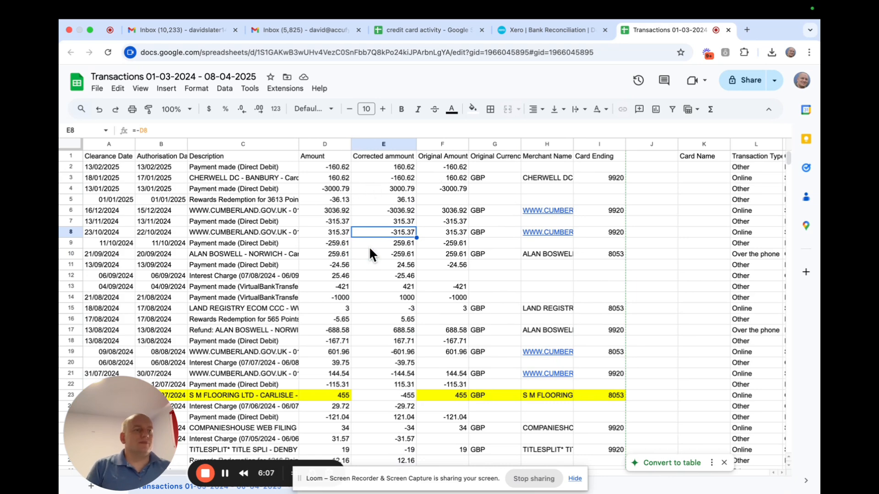
Step: Copy the yellow highlight formatting from the S M FLOORING LTD amount in D23 to the corrected amount in E23
click(331, 394)
click(150, 109)
click(370, 393)
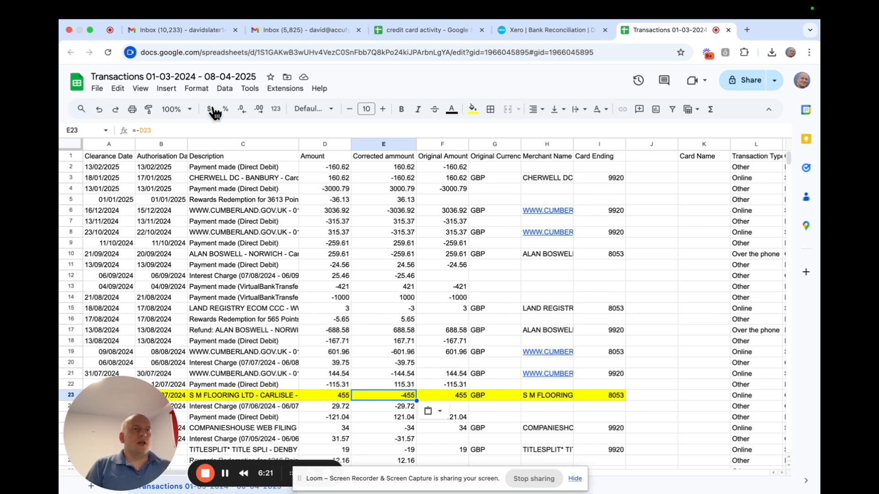
Step: Download the corrected transactions sheet as a comma-separated values (.csv) file
click(98, 88)
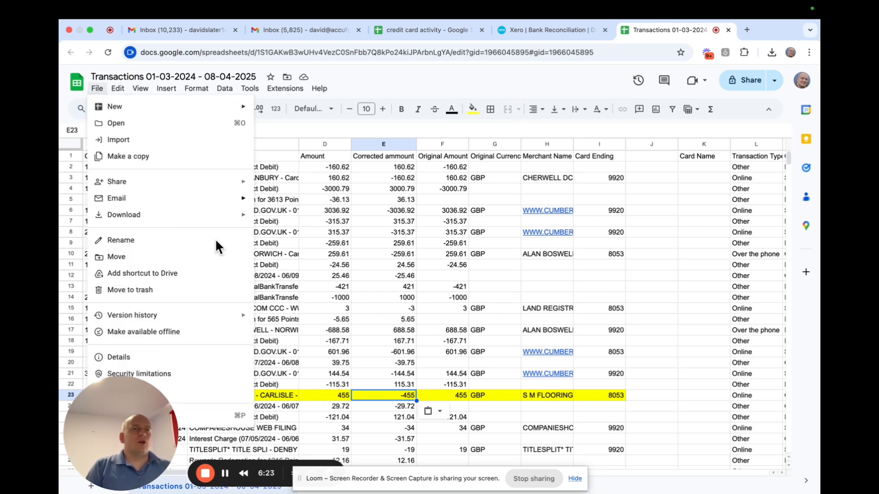
mouse_move(133, 215)
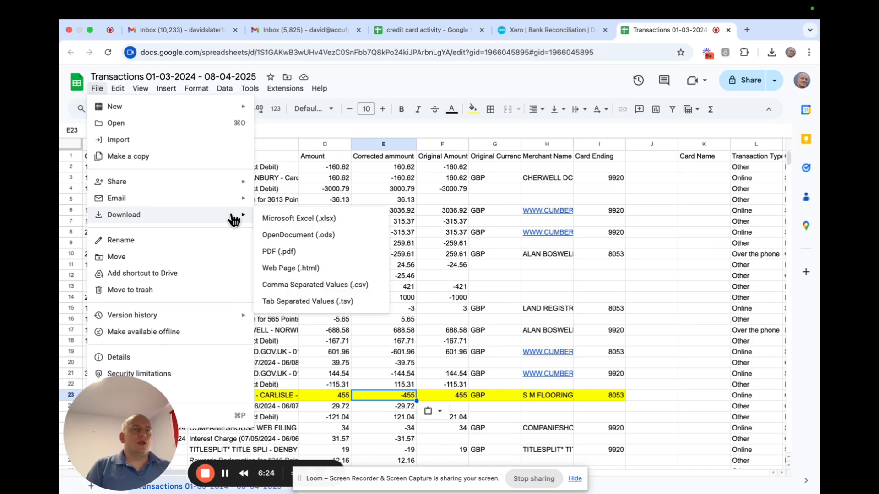
click(340, 286)
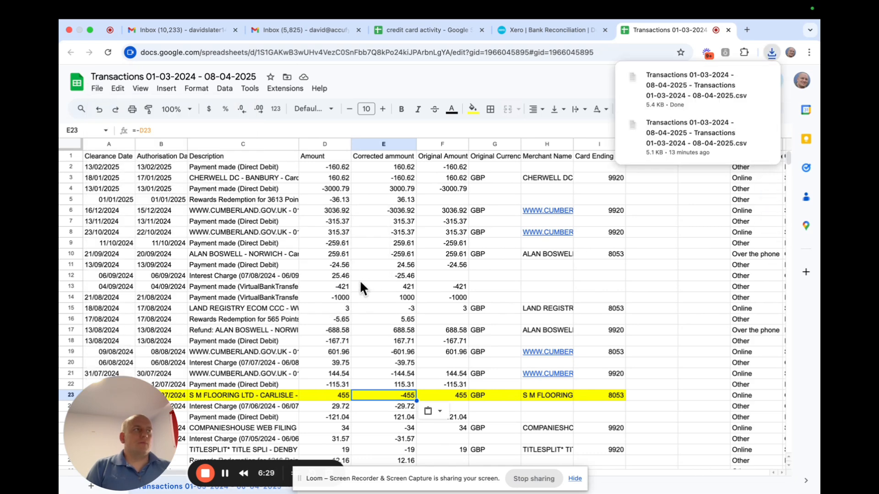
mouse_move(86, 10)
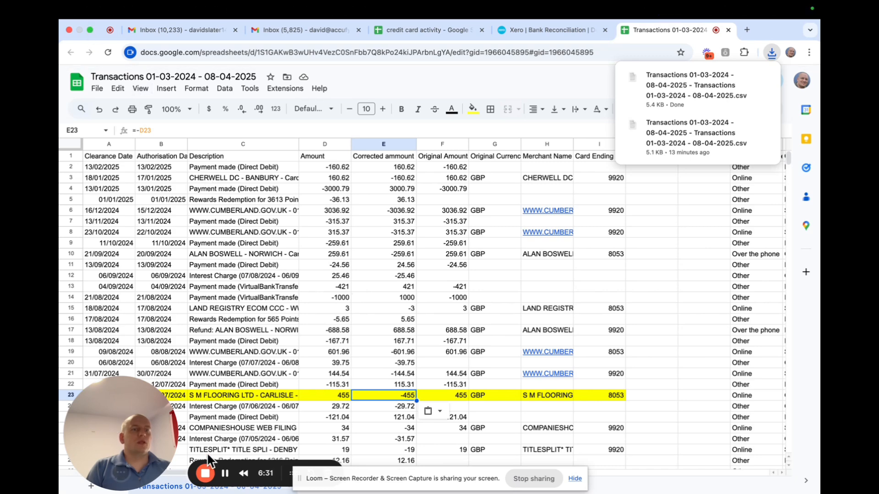
Step: Switch to Xero and start a statement import for the Amex account
click(534, 29)
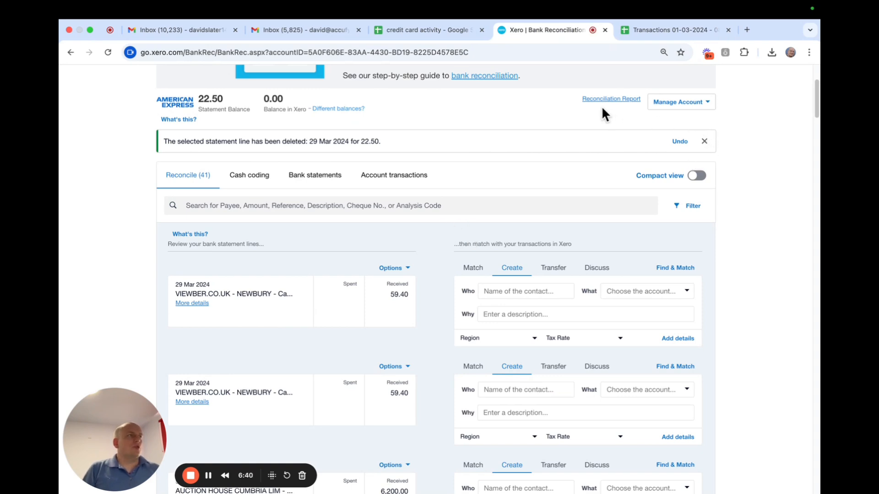
click(706, 103)
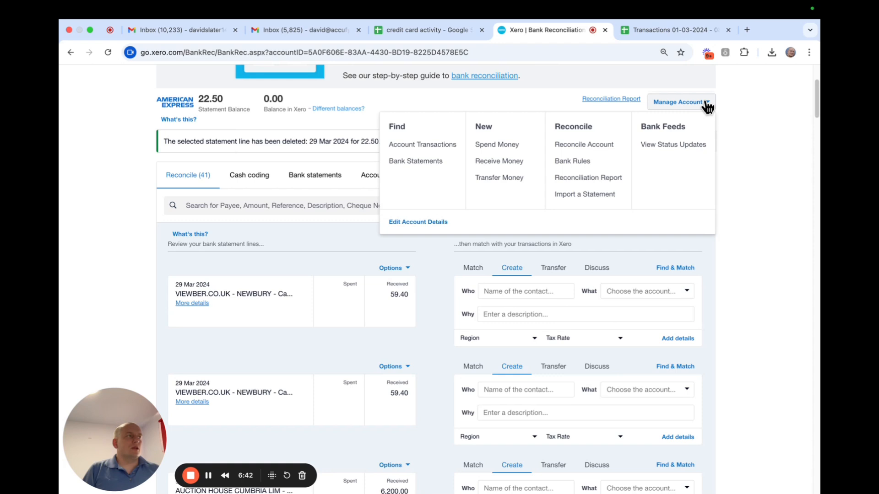
click(581, 195)
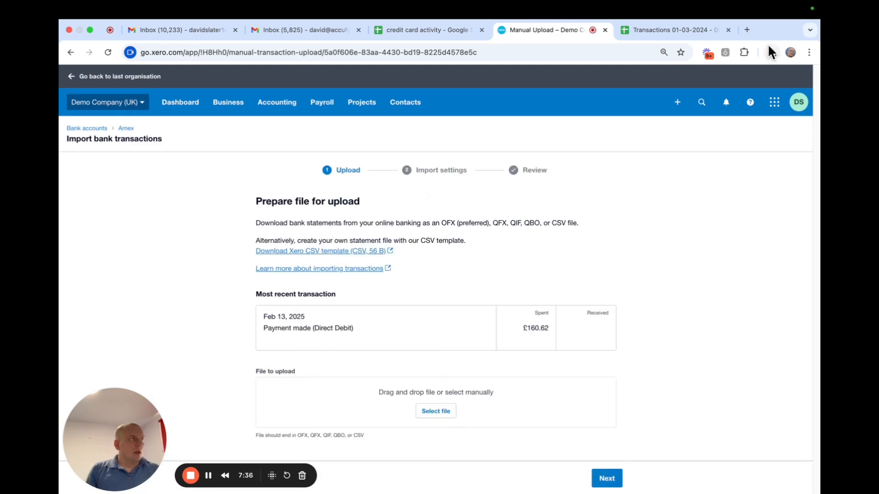
Step: Add the newly downloaded Transactions 01-03-2024 - 08-04-2025 CSV as the file to upload and continue to the import settings
click(772, 52)
drag(540, 159, 435, 412)
scroll(520, 342, down, 1)
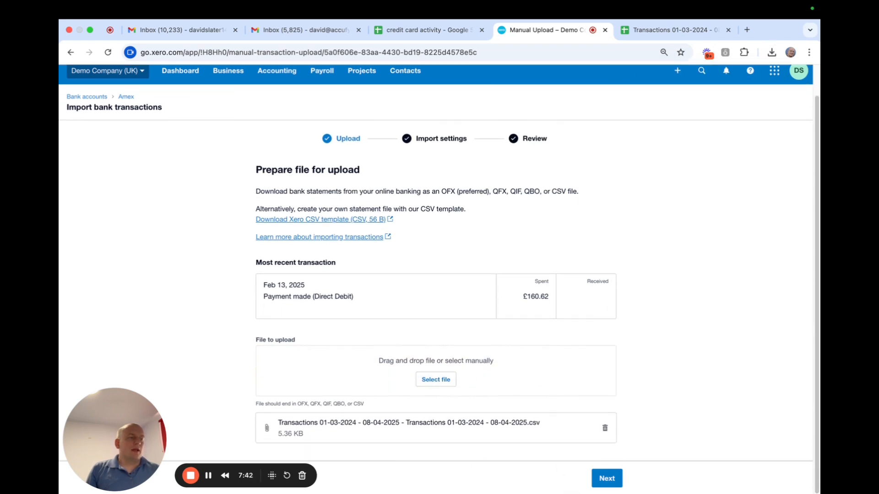
click(603, 480)
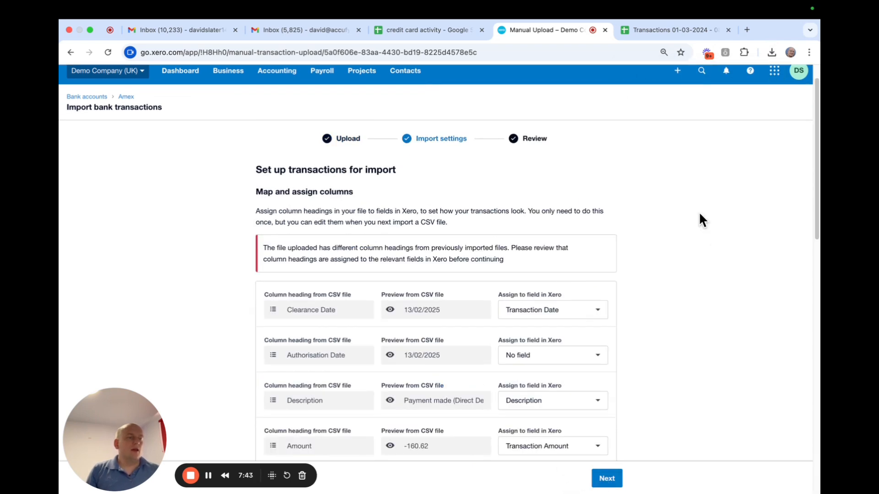
Step: Assign the "Corrected ammount" CSV column to the Transaction Amount field in place of the original Amount column
scroll(565, 238, down, 2)
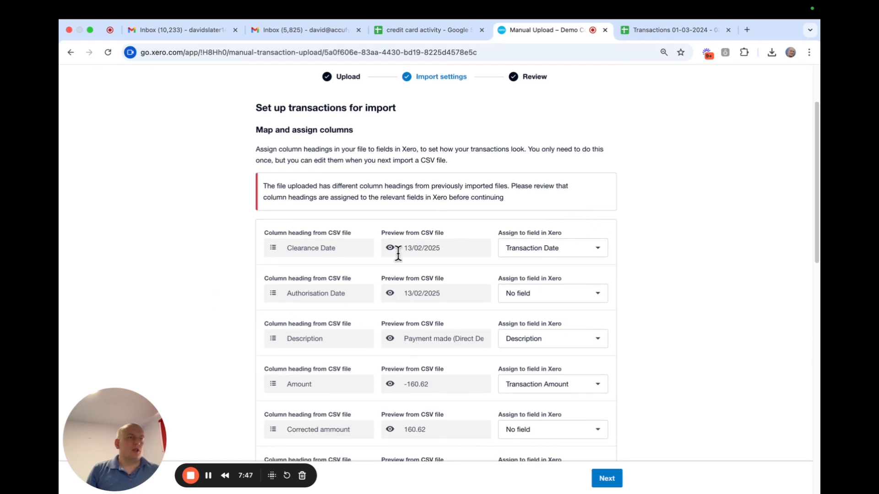
drag(397, 248, 556, 337)
scroll(438, 270, down, 1)
scroll(563, 327, down, 2)
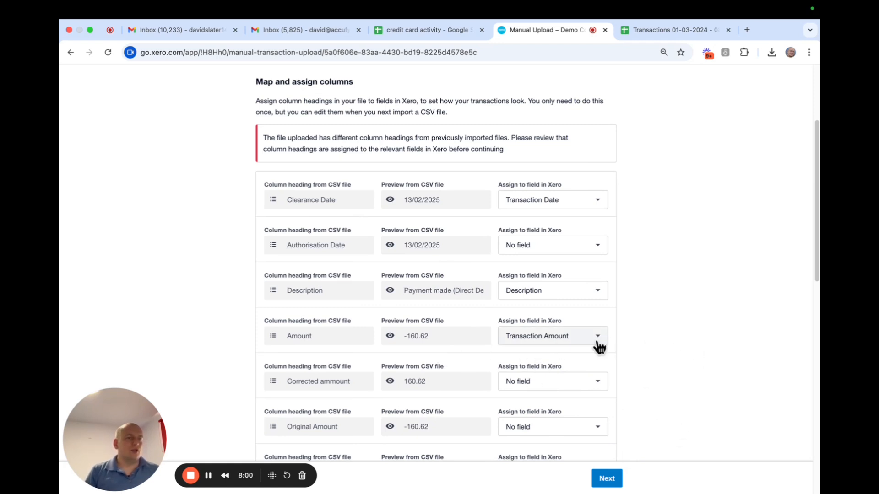
scroll(418, 328, down, 2)
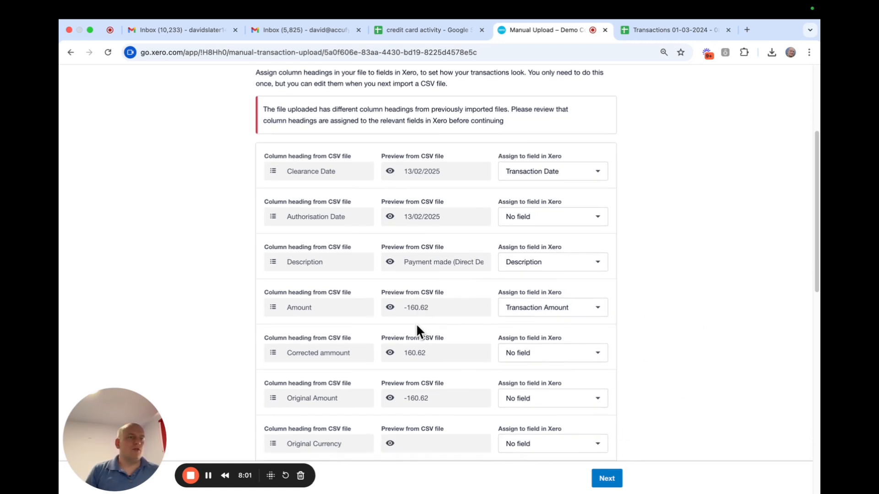
click(526, 356)
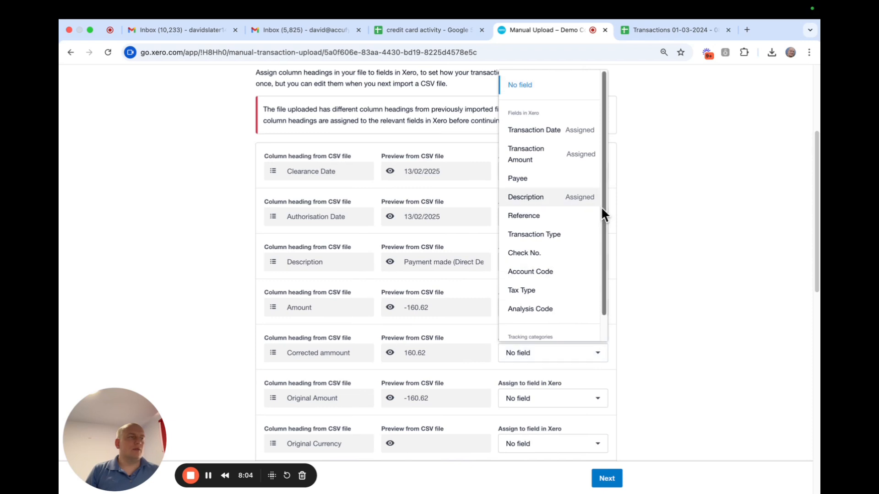
drag(601, 206, 600, 209)
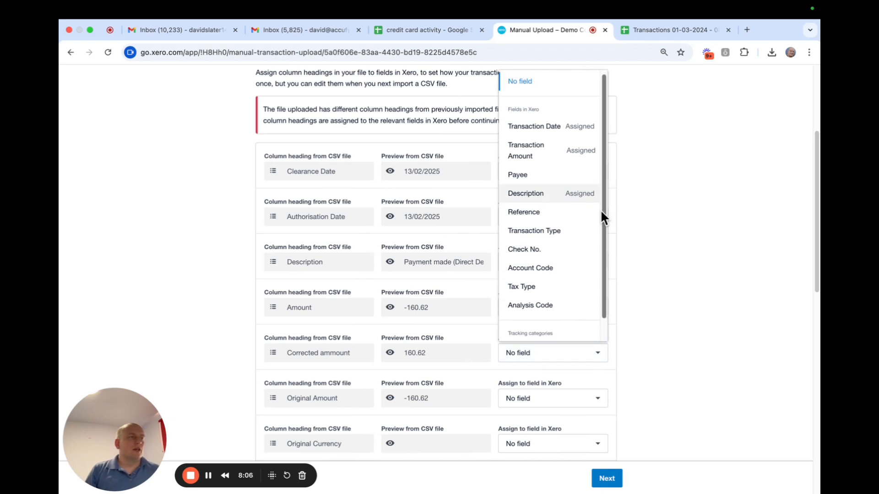
click(531, 150)
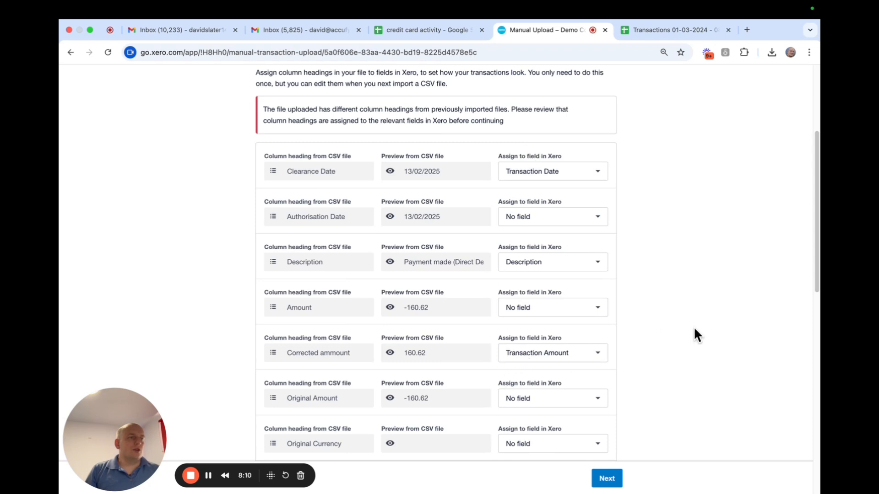
Step: Accept the column mapping and complete the import of all the reviewed transactions into the Amex account
scroll(695, 326, down, 3)
scroll(527, 348, down, 9)
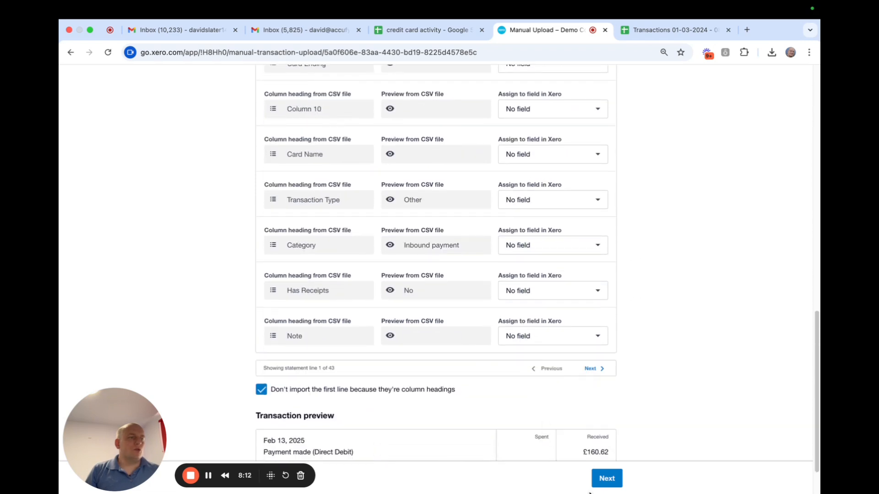
click(606, 479)
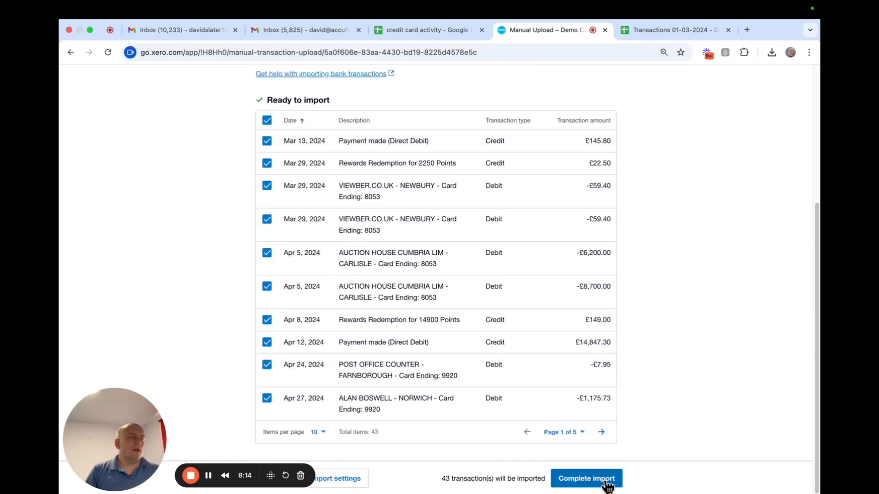
click(607, 479)
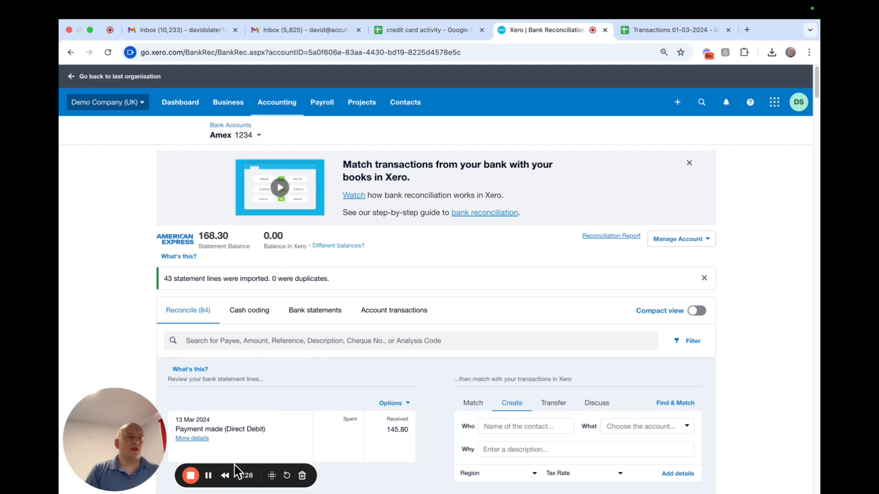
click(208, 477)
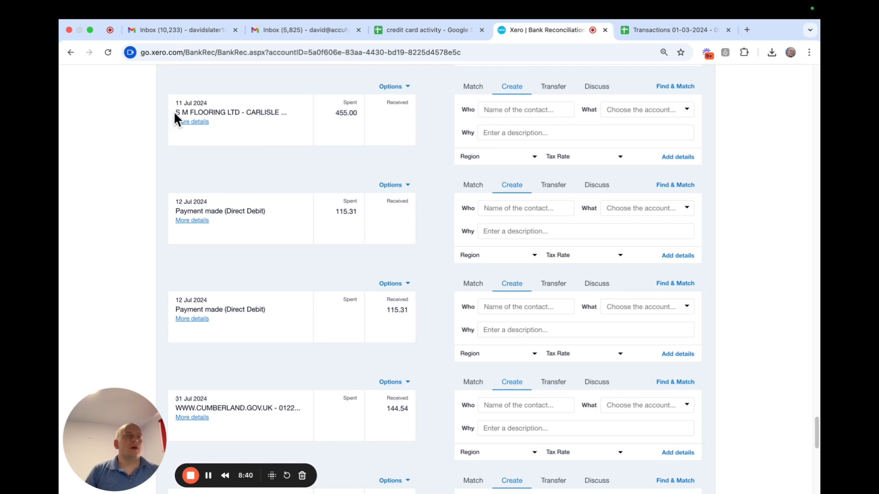
Step: Reconcile the 11 Jul 2024 spent line for S M FLOORING LTD, using that name as contact and account 473 - Repairs & Maintenance
drag(176, 112, 237, 113)
key(super+c)
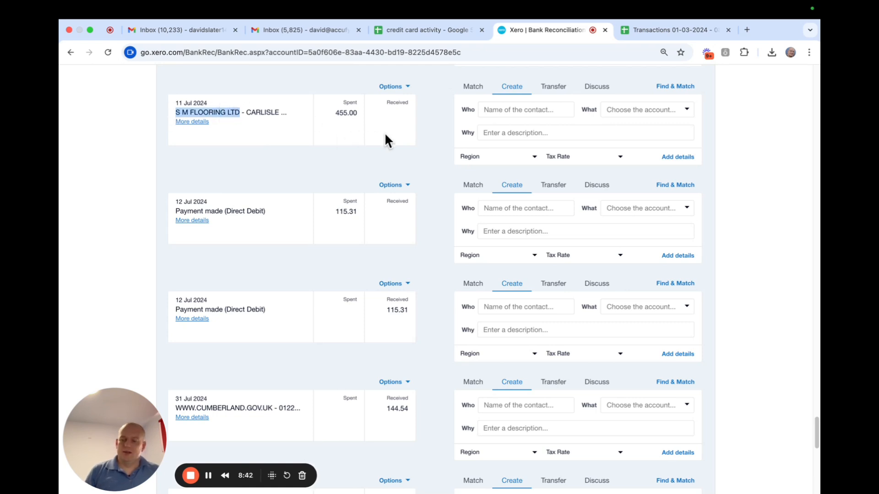
click(497, 109)
key(super+v)
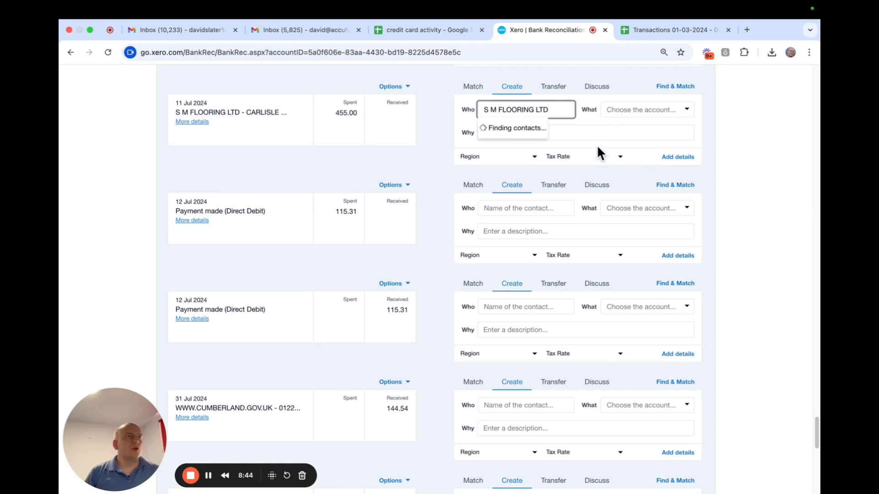
click(521, 133)
click(652, 107)
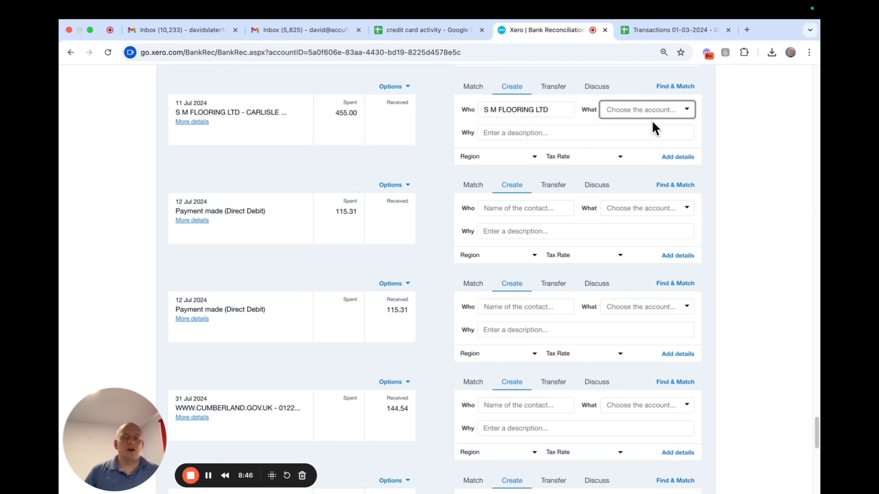
text(rep)
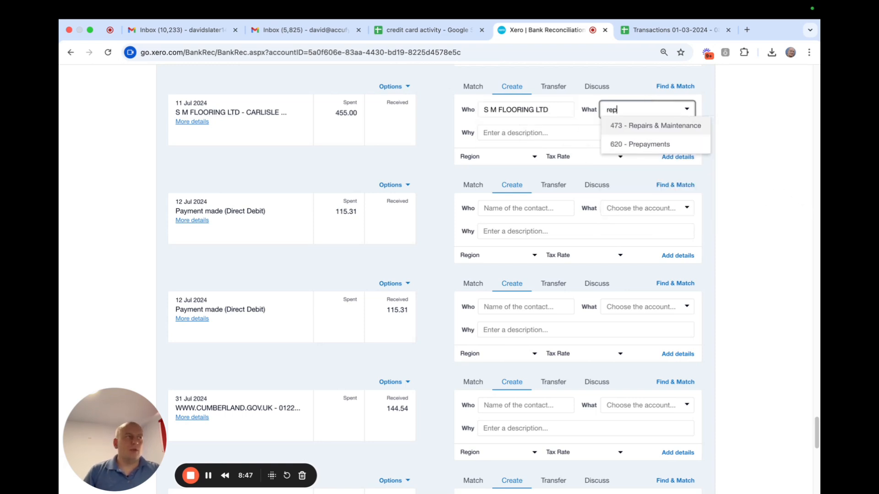
click(673, 125)
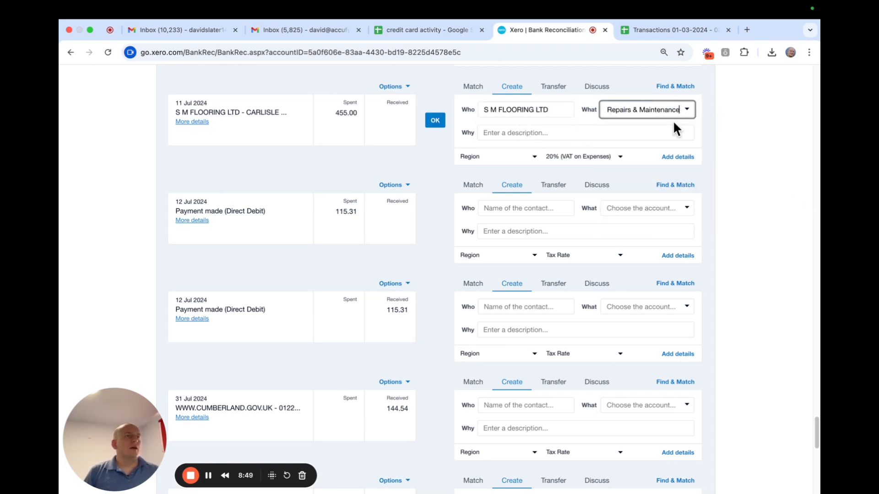
click(434, 122)
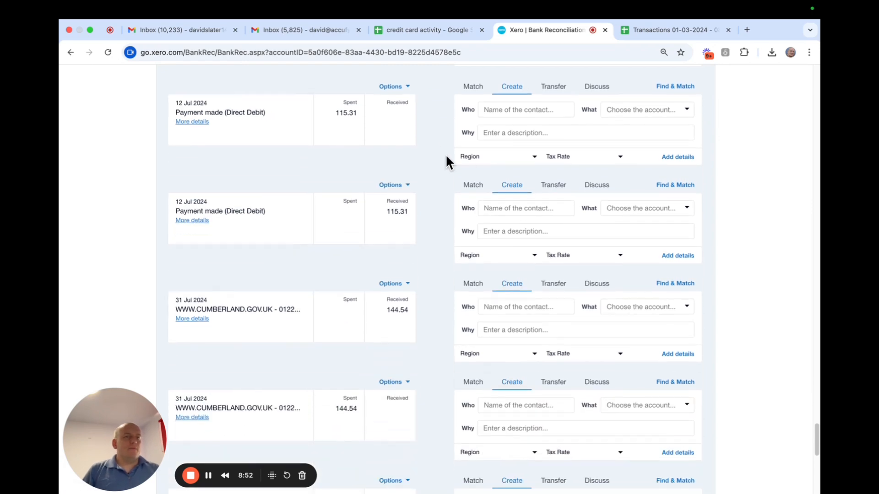
Step: Open the Balance Sheet report and examine the Amex balance under creditors falling due within one year
scroll(459, 174, up, 20)
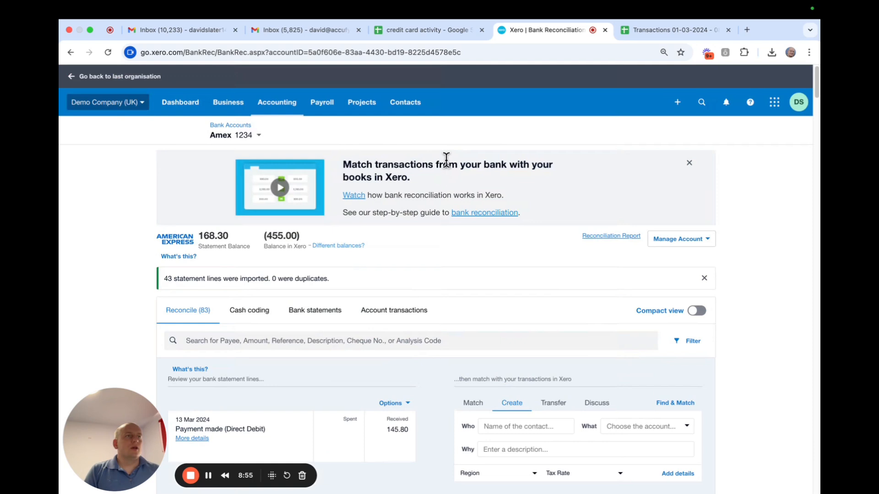
click(275, 107)
click(304, 273)
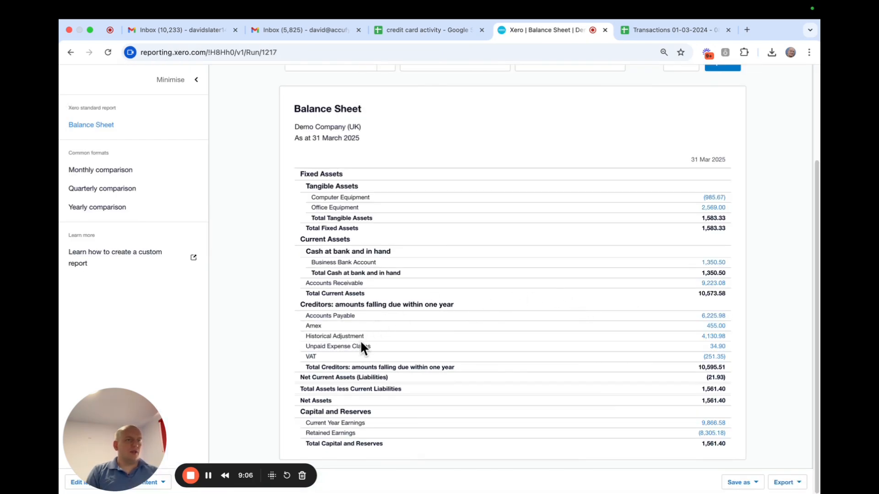
drag(306, 326, 726, 325)
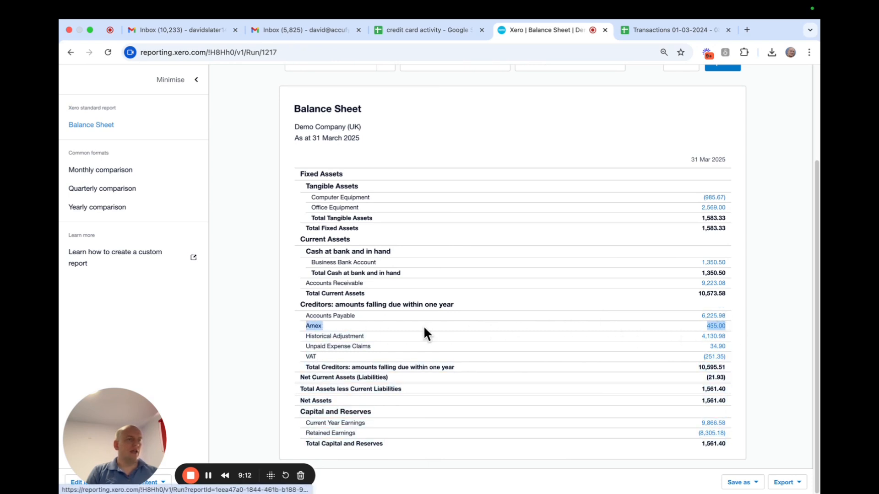